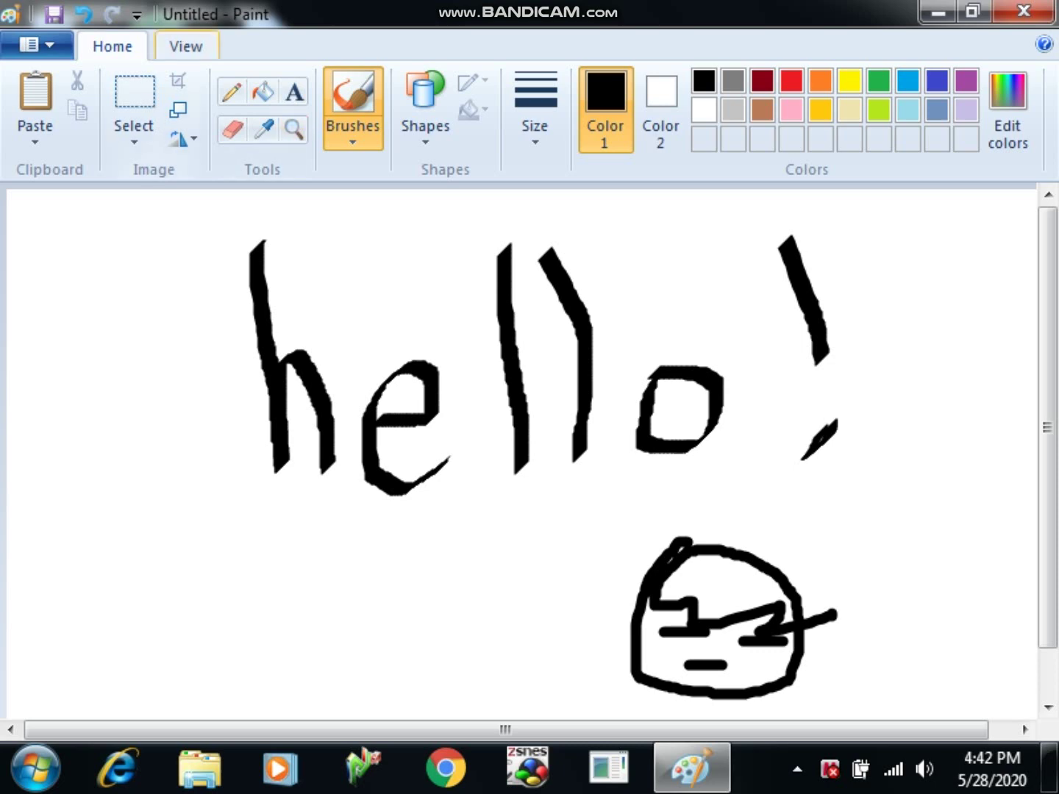
Select the whole canvas and delete the handwritten 'hello!' and the face doodle
left_click(133, 137)
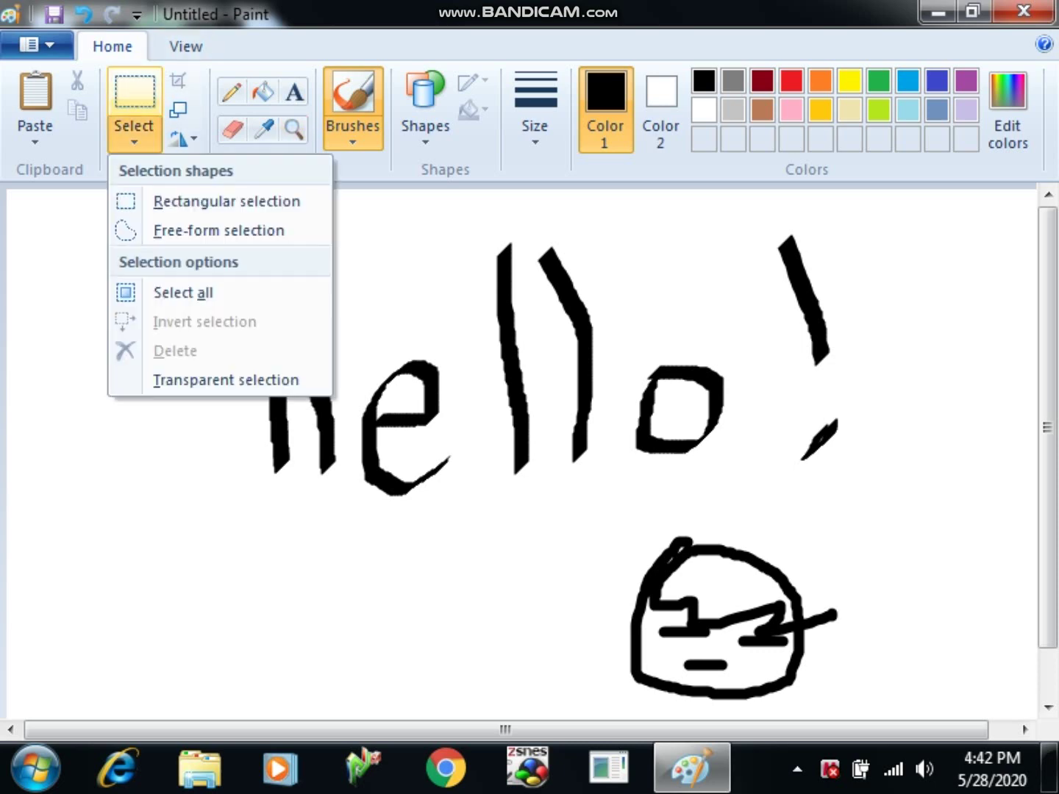
left_click(226, 202)
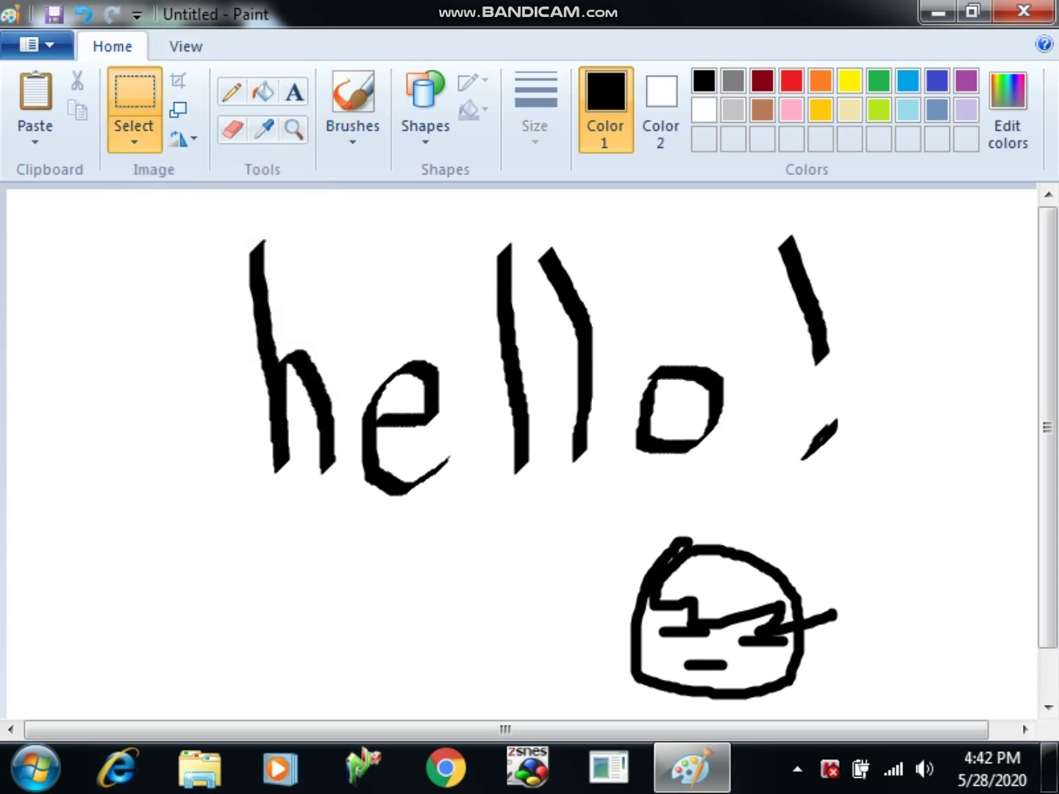
key("ctrl+a")
right_click(465, 147)
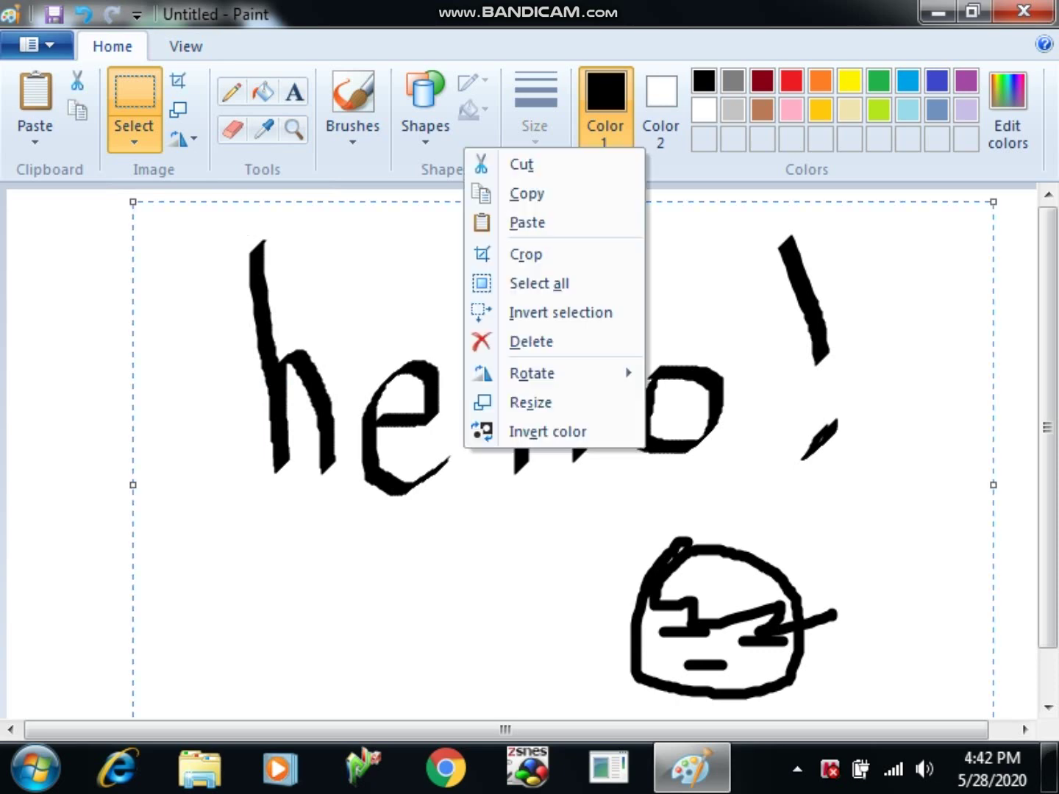
left_click(530, 342)
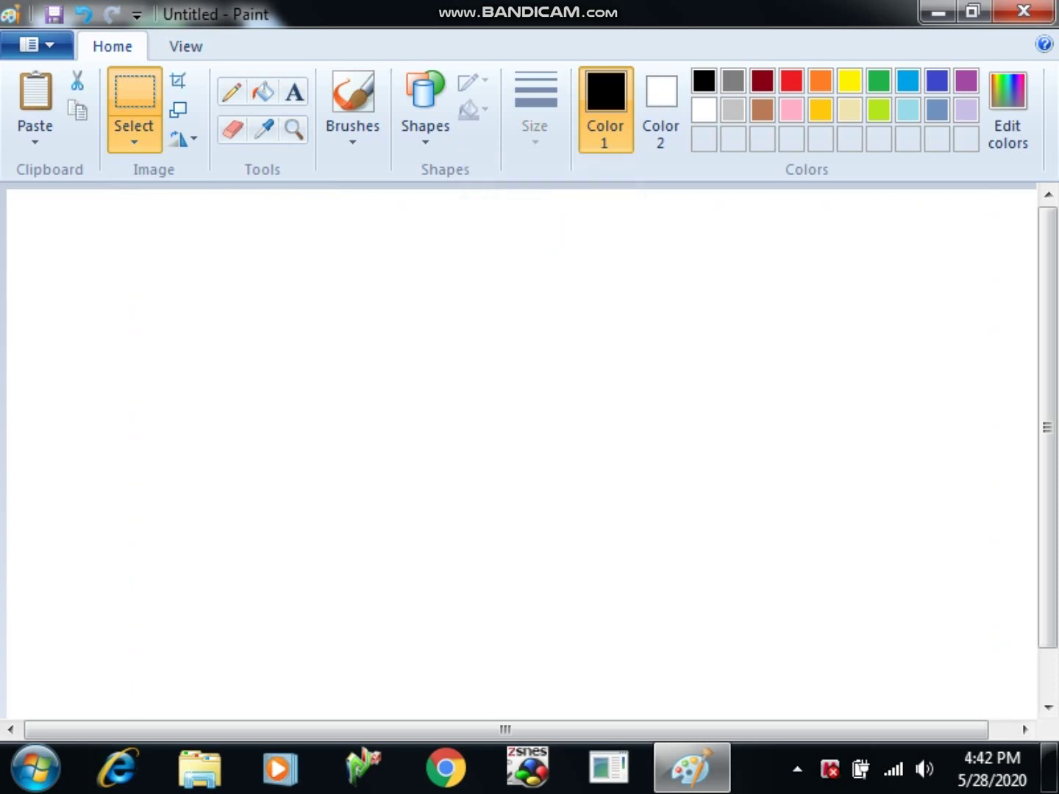
left_click(352, 107)
With the basic black brush, draw the letter T on the blank canvas
left_click(353, 141)
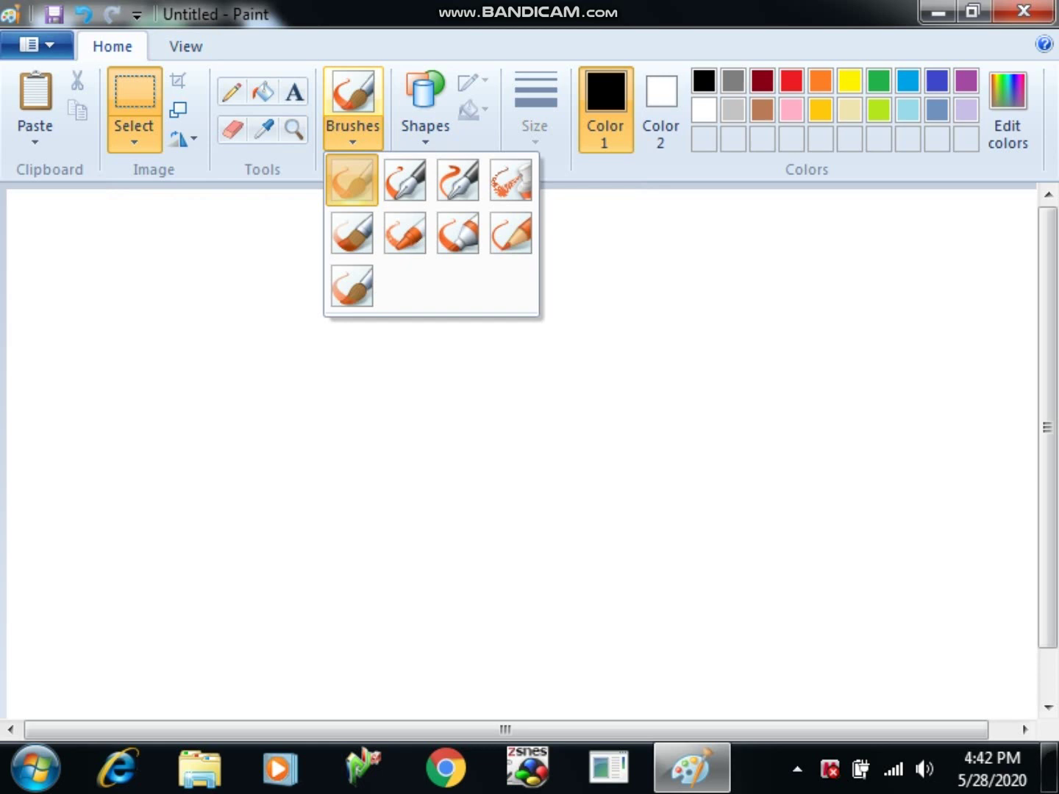
left_click(352, 181)
left_click(354, 306)
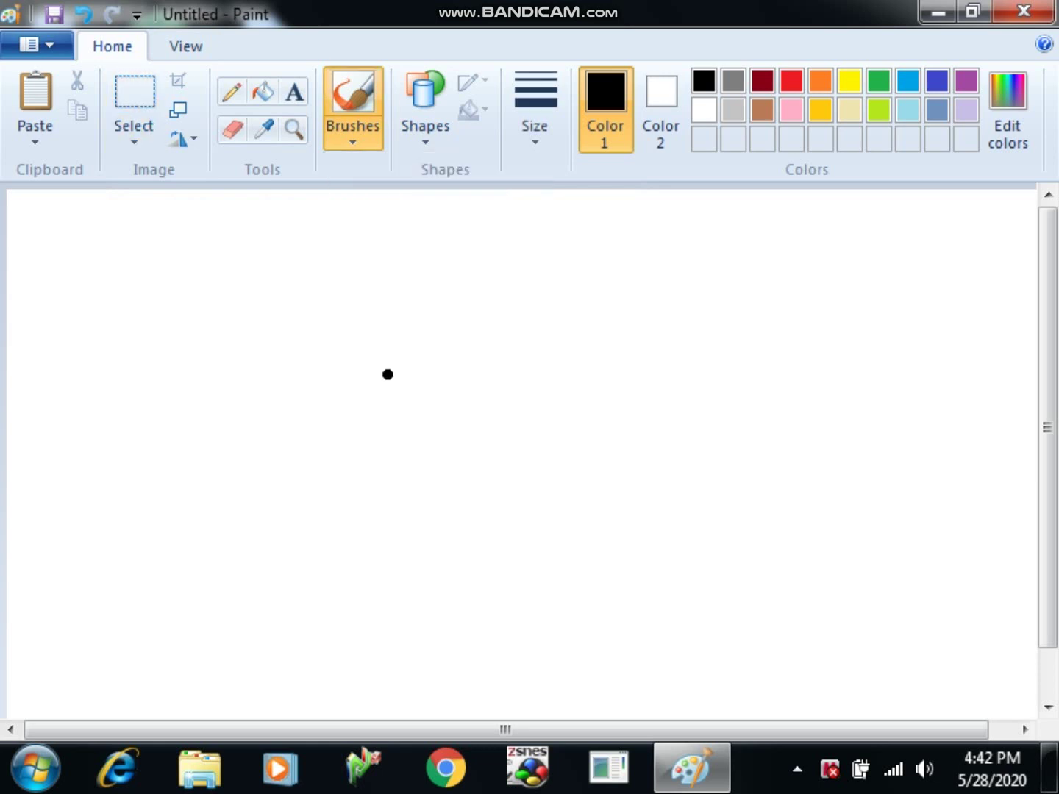
left_click_drag(202, 273, 215, 487)
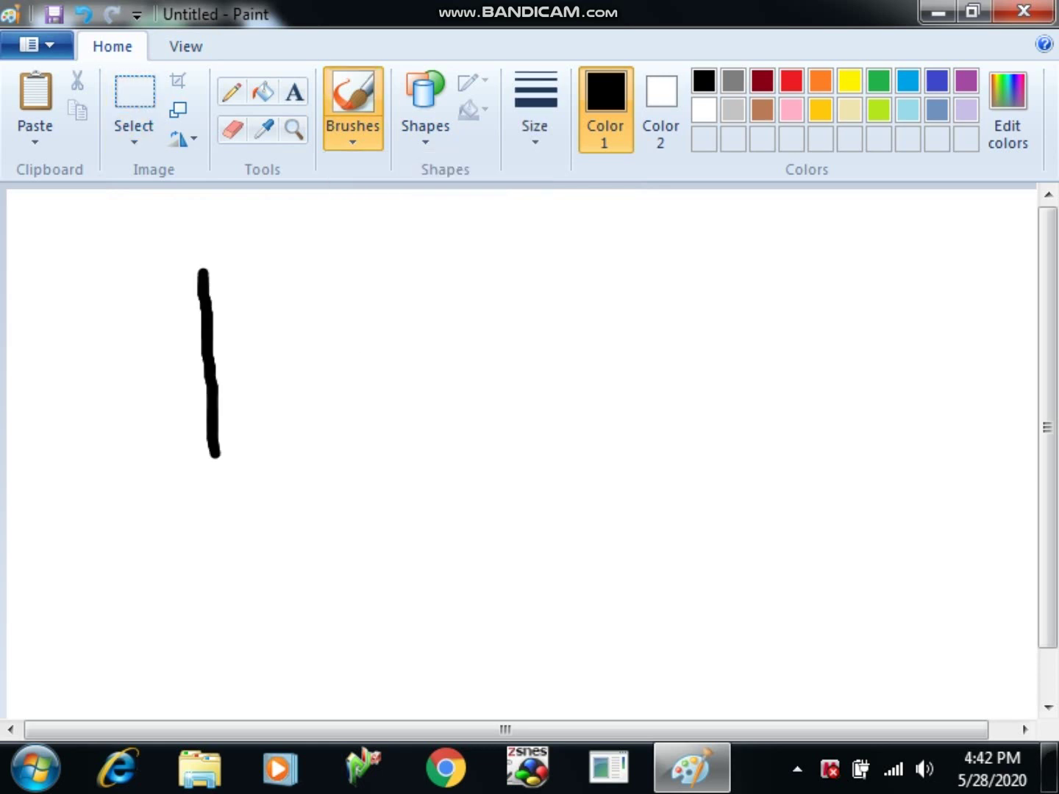
mouse_move(118, 267)
left_mouse_down()
mouse_move(300, 244)
mouse_move(361, 498)
mouse_move(404, 473)
left_mouse_up()
Add the a, n and k of 'Thank', then an h and u below
mouse_move(475, 446)
left_mouse_down()
mouse_move(459, 497)
mouse_move(506, 464)
mouse_move(505, 509)
mouse_move(536, 499)
left_mouse_up()
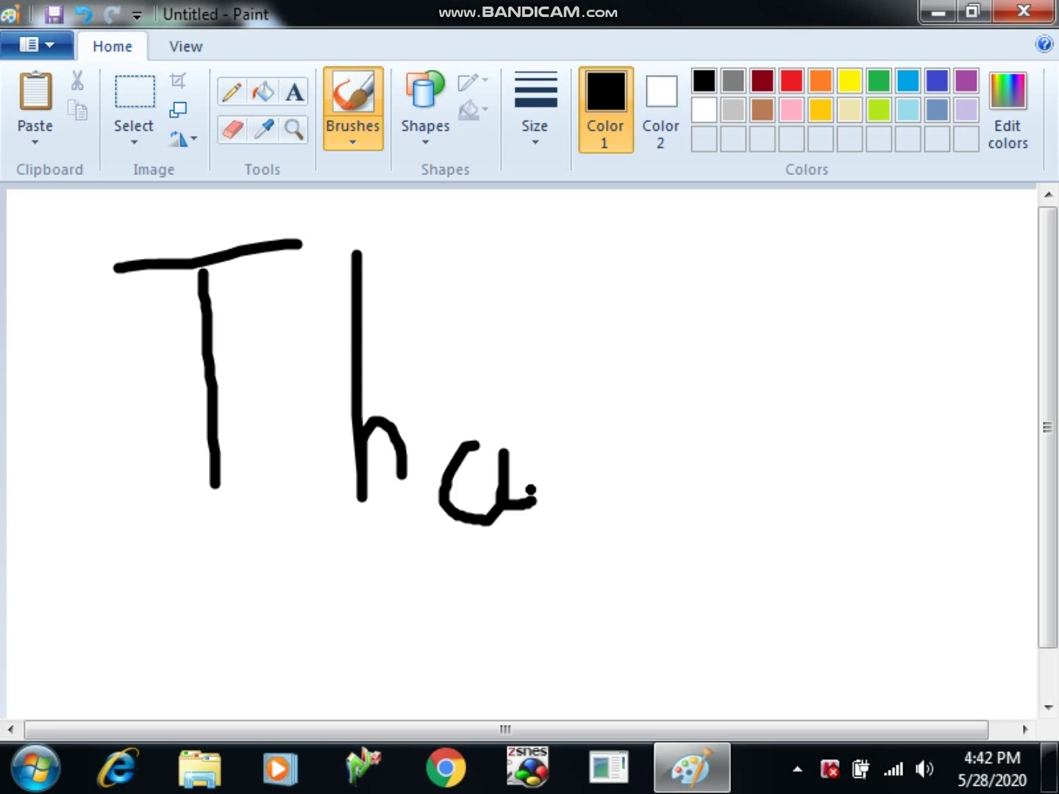
mouse_move(602, 459)
left_mouse_down()
mouse_move(600, 529)
mouse_move(629, 473)
mouse_move(644, 530)
left_mouse_up()
left_click_drag(709, 308, 670, 530)
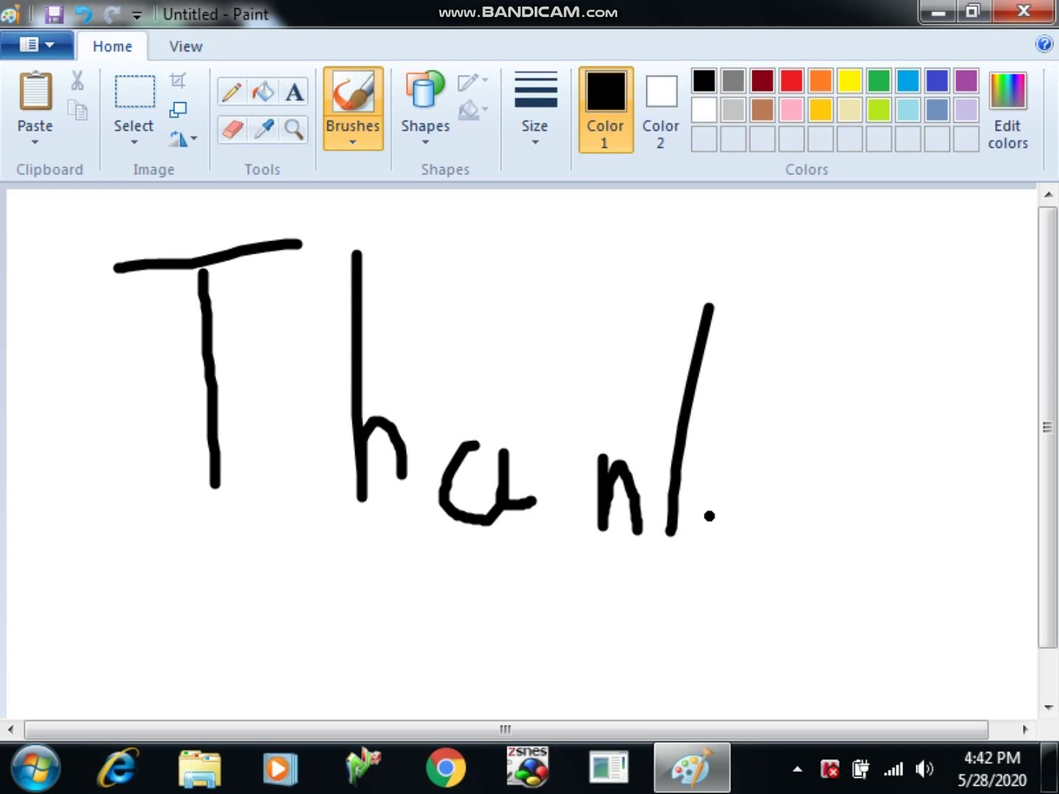
mouse_move(756, 454)
left_mouse_down()
mouse_move(700, 474)
mouse_move(736, 546)
left_mouse_up()
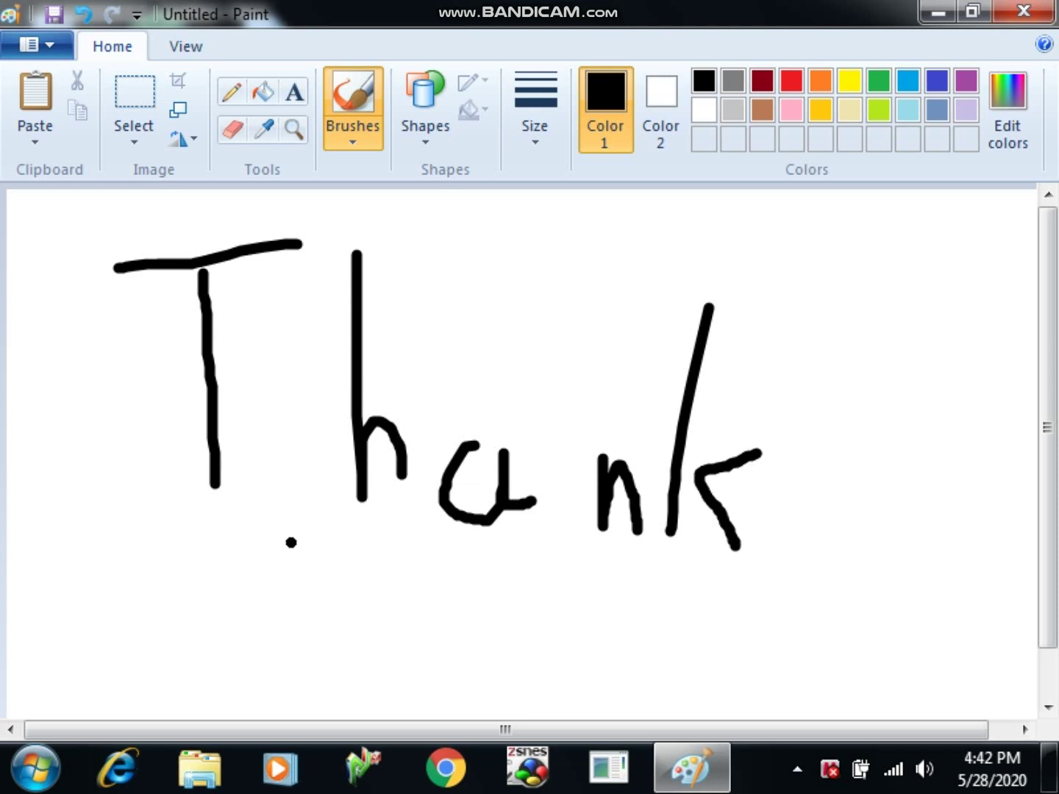
mouse_move(278, 543)
left_mouse_down()
mouse_move(274, 691)
mouse_move(380, 695)
left_mouse_up()
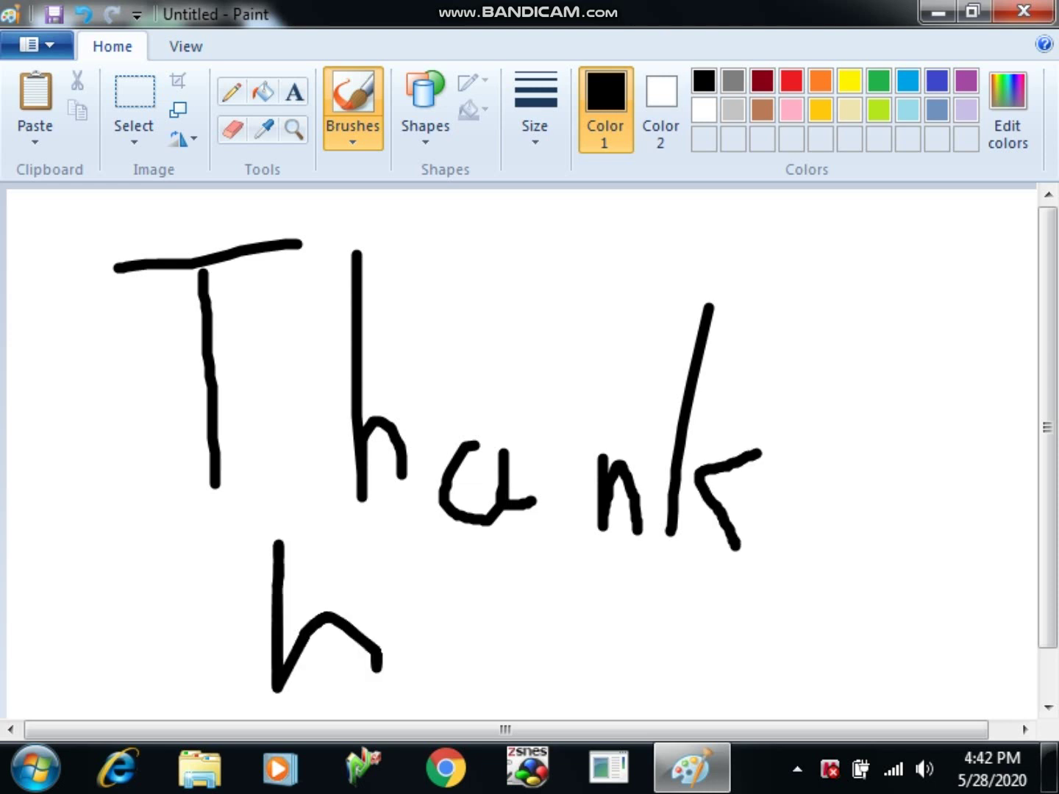
mouse_move(488, 644)
left_mouse_down()
mouse_move(641, 654)
mouse_move(658, 609)
mouse_move(699, 612)
left_mouse_up()
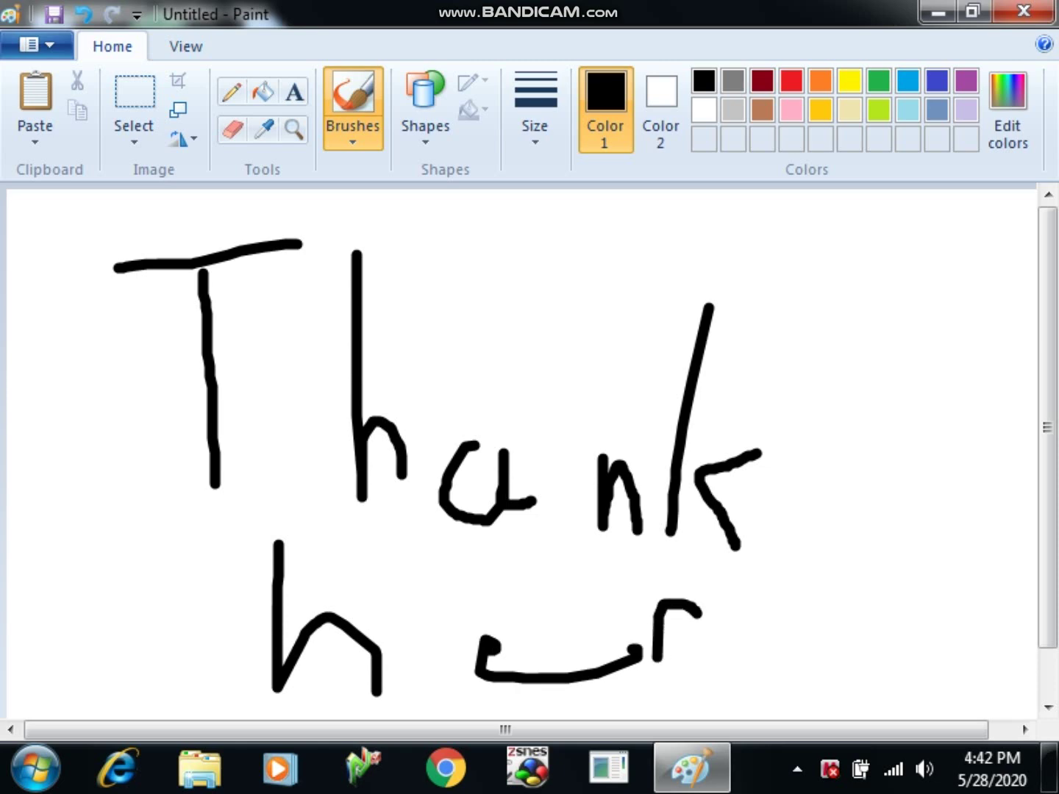
Select all, invert the selection, then dismiss the menu and clear the selection
left_click(134, 107)
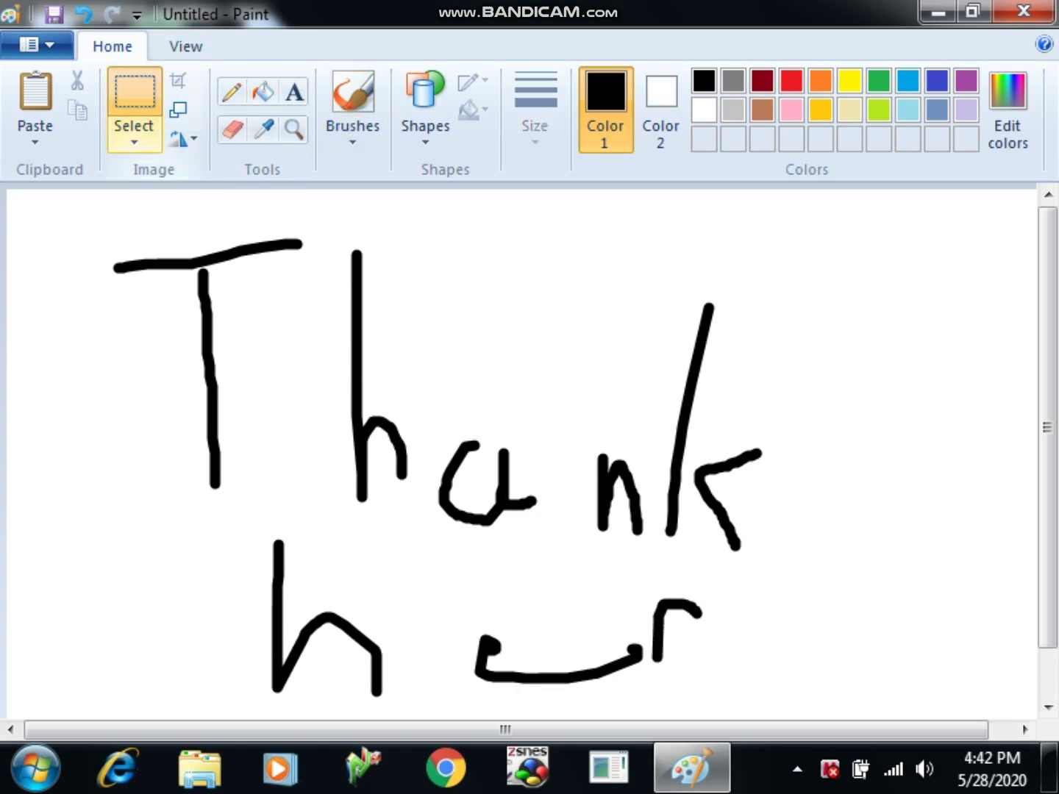
key("ctrl+a")
right_click(522, 166)
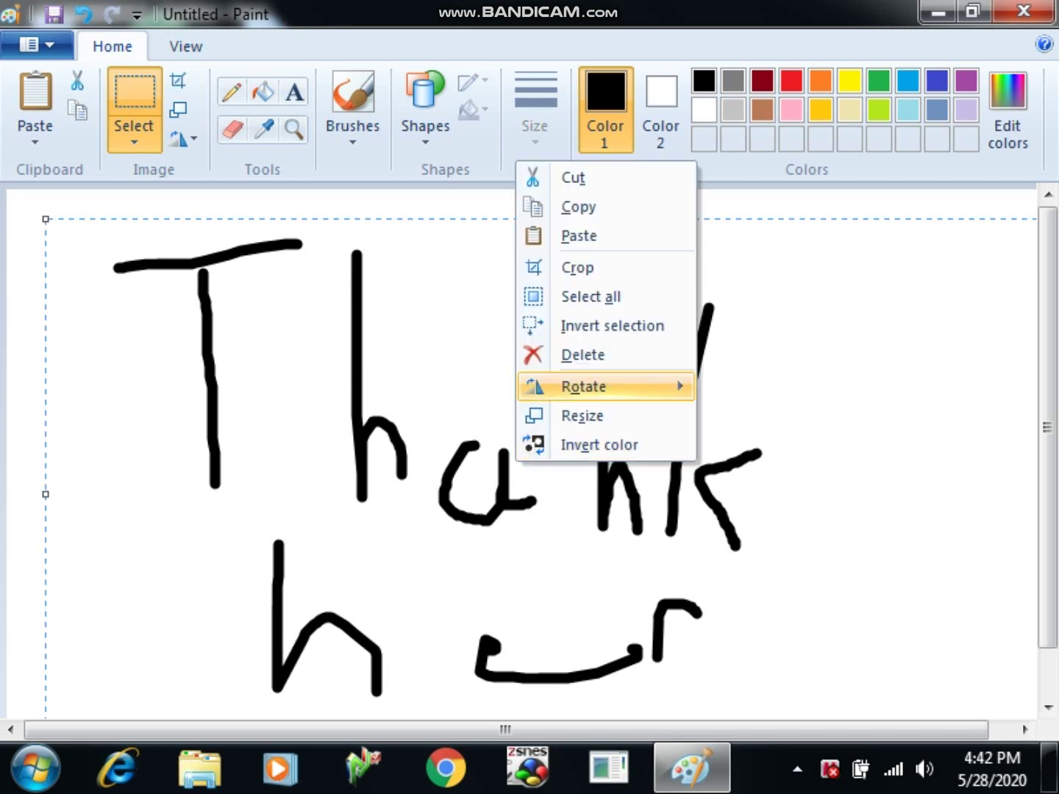
left_click(609, 324)
right_click(372, 327)
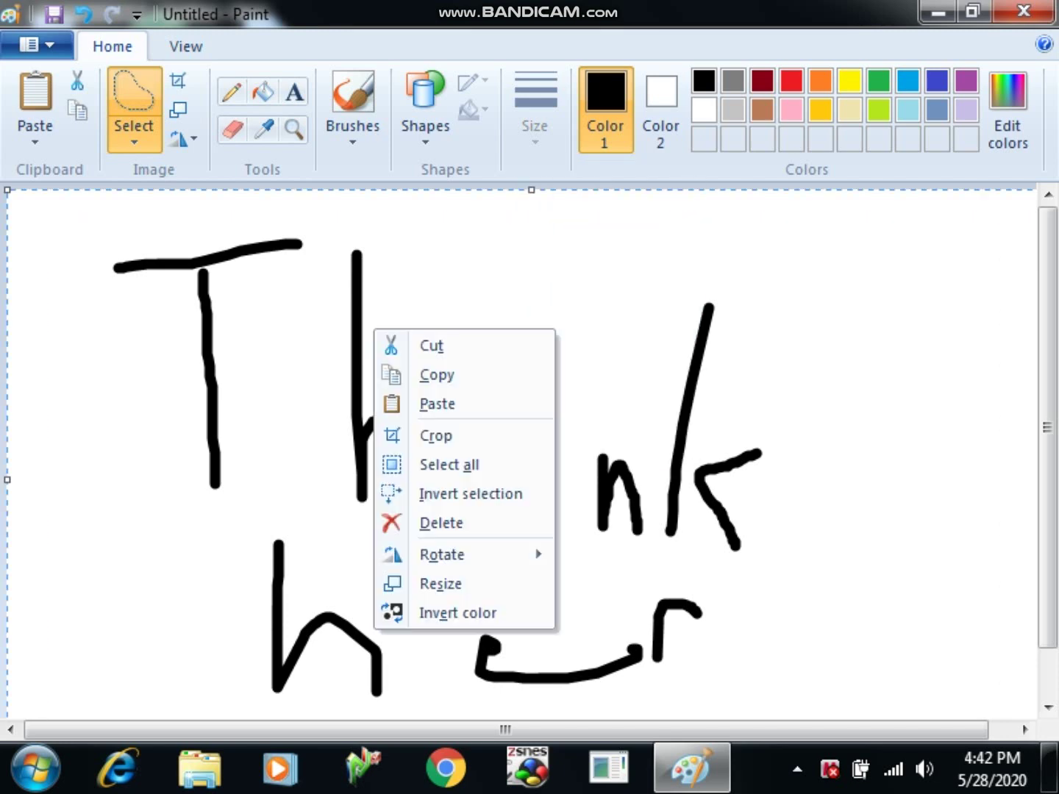
left_click(439, 522)
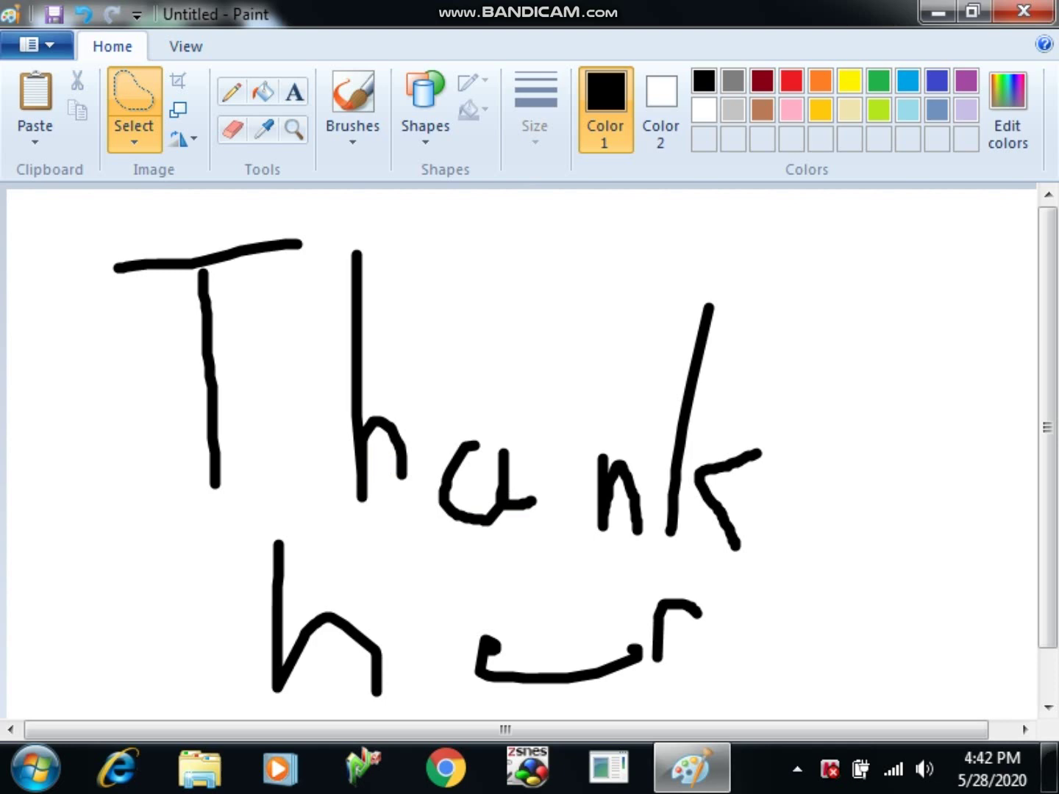
Rectangle-select the handwritten letters and delete them
left_click_drag(9, 232, 844, 711)
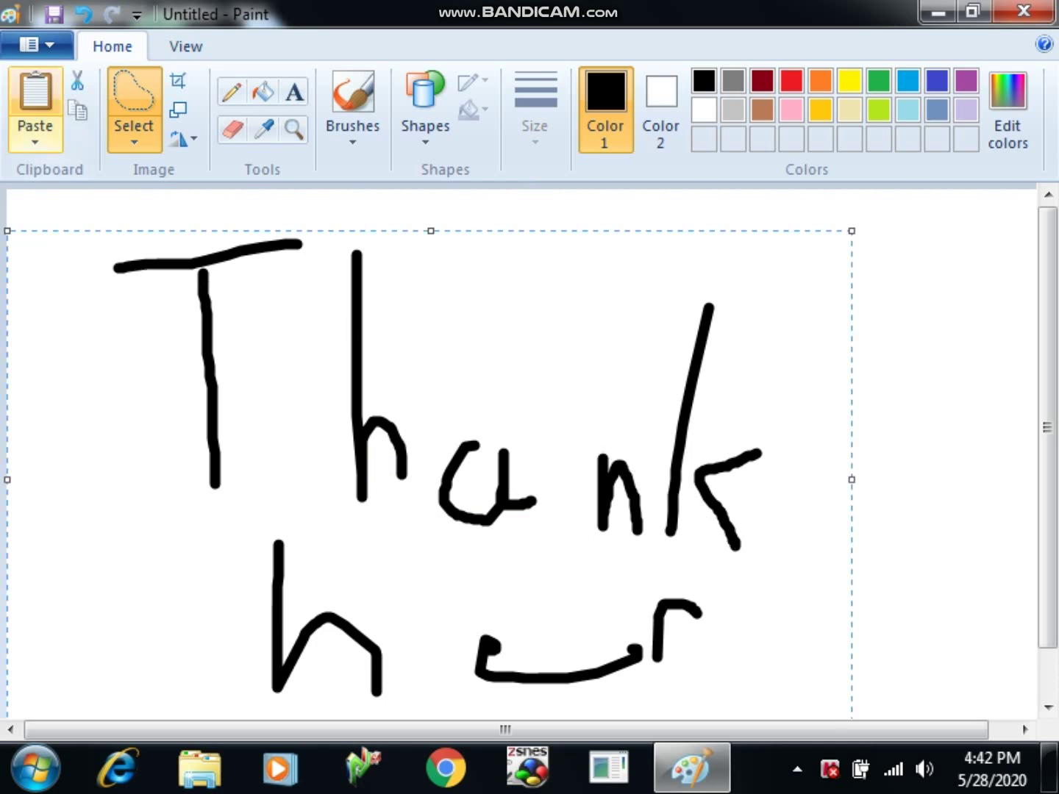
left_click(134, 141)
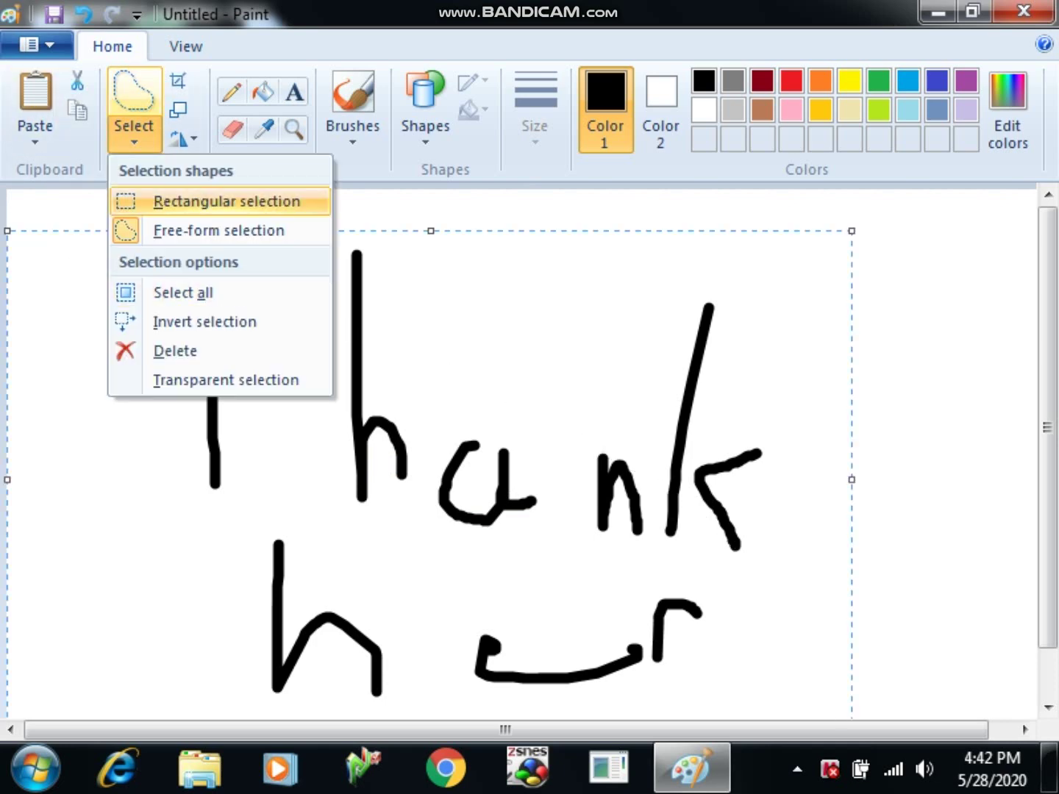
left_click(211, 200)
left_click_drag(73, 204, 854, 707)
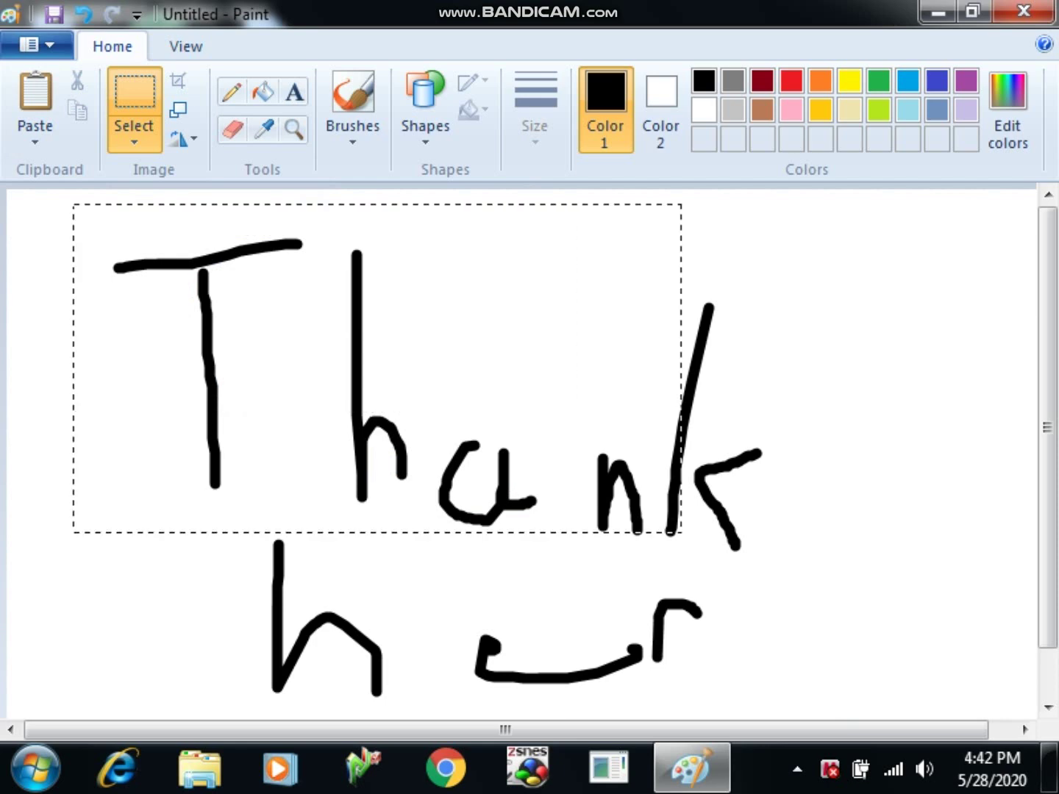
right_click(520, 225)
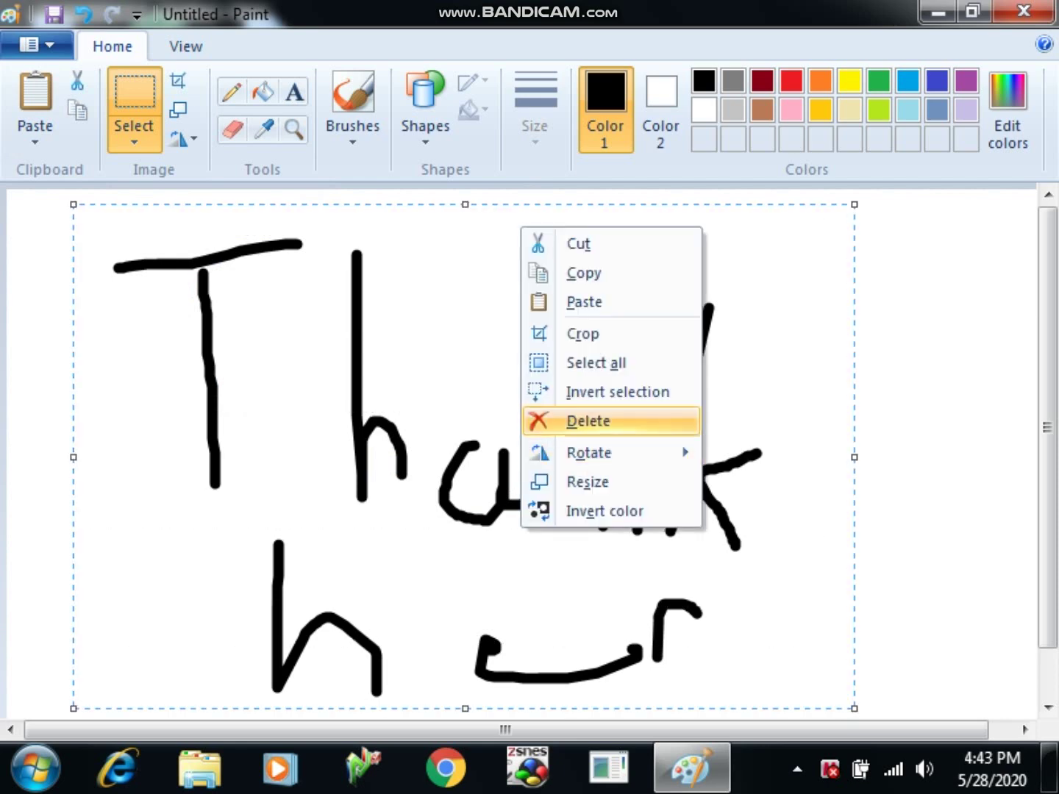
left_click(587, 421)
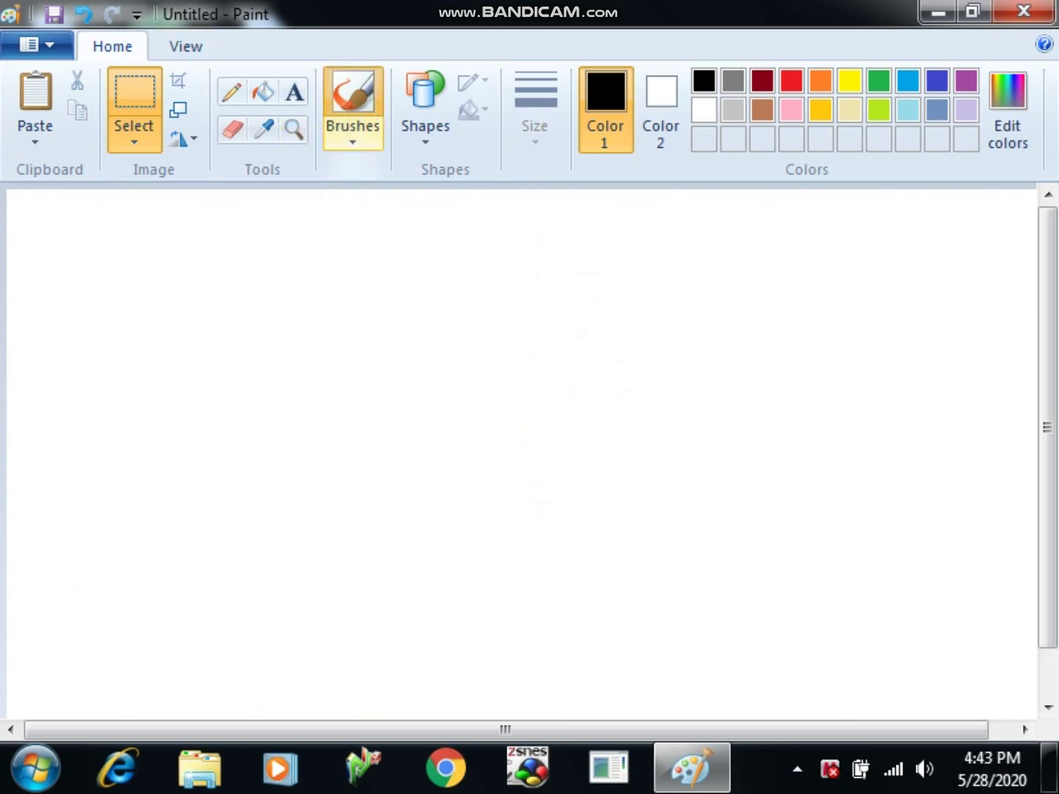
With the plain brush, draw the black controller body and an inner mark
left_click(353, 92)
left_click(352, 139)
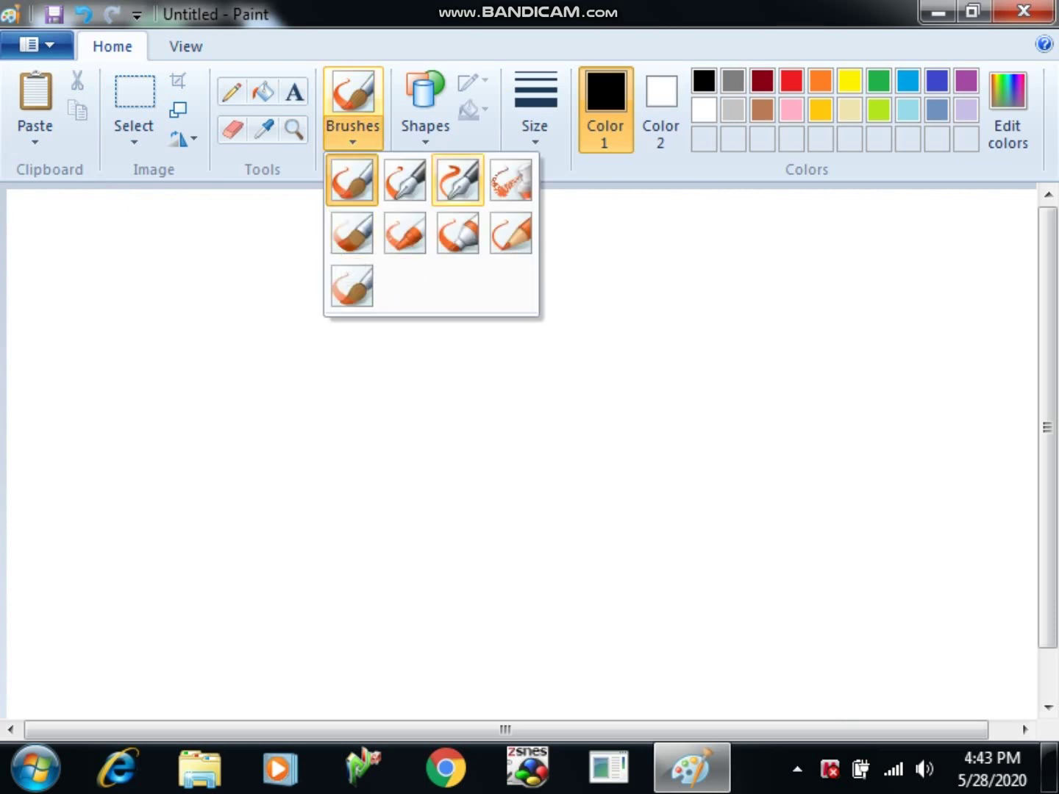
left_click(458, 180)
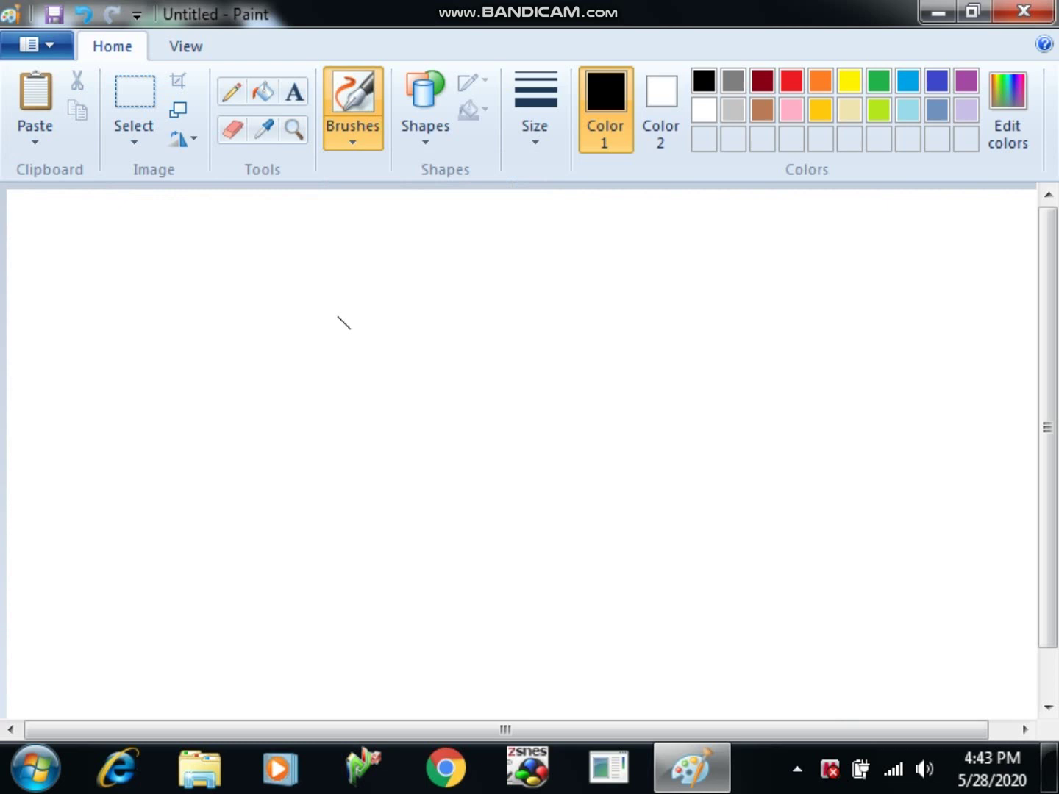
left_click(352, 141)
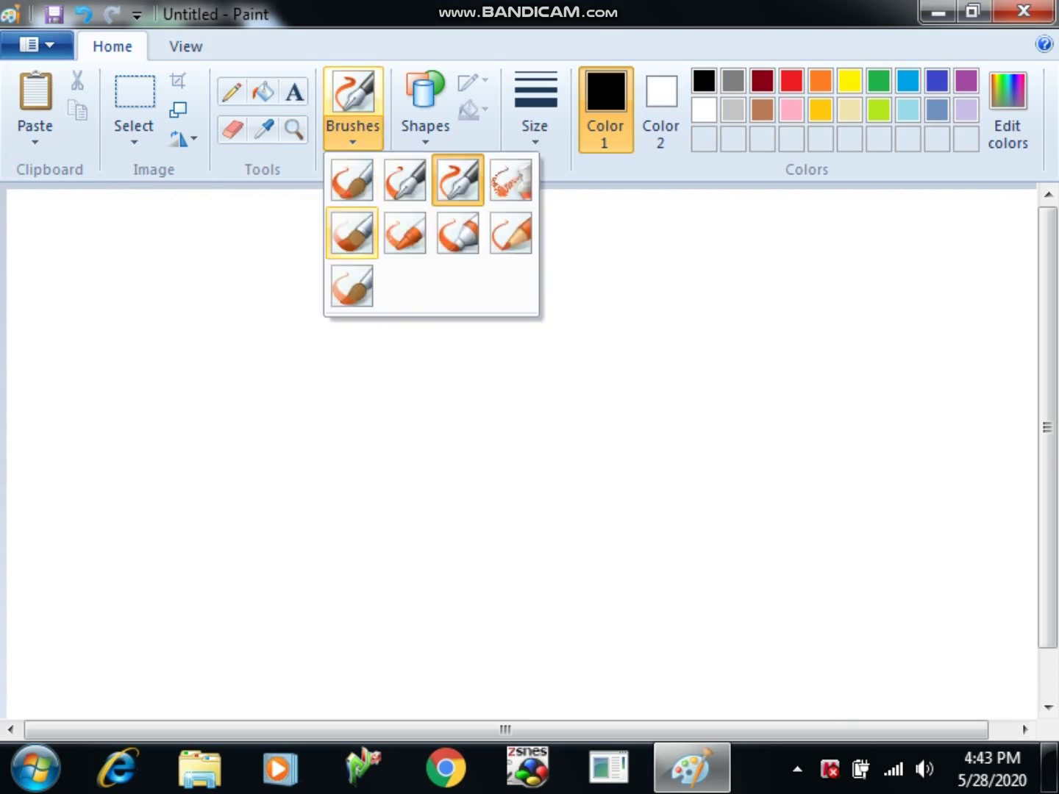
left_click(350, 180)
left_click(339, 261)
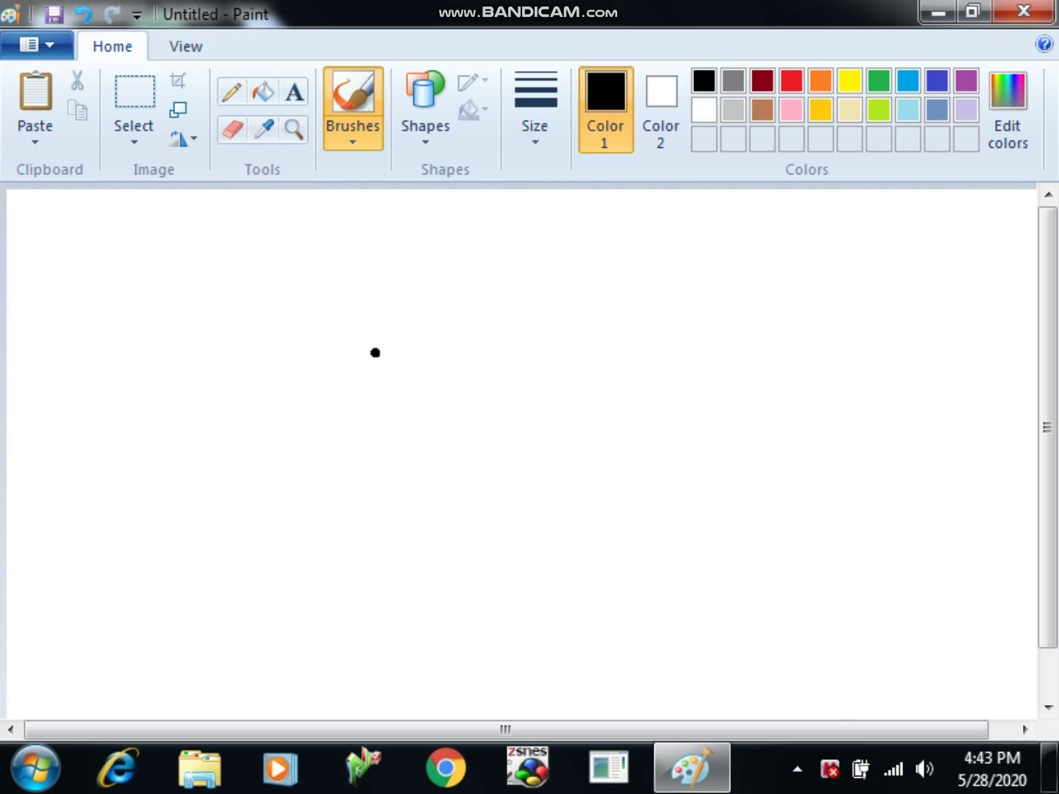
mouse_move(375, 352)
left_mouse_down()
mouse_move(450, 414)
mouse_move(492, 478)
mouse_move(522, 478)
mouse_move(534, 380)
mouse_move(389, 363)
mouse_move(397, 404)
left_mouse_up()
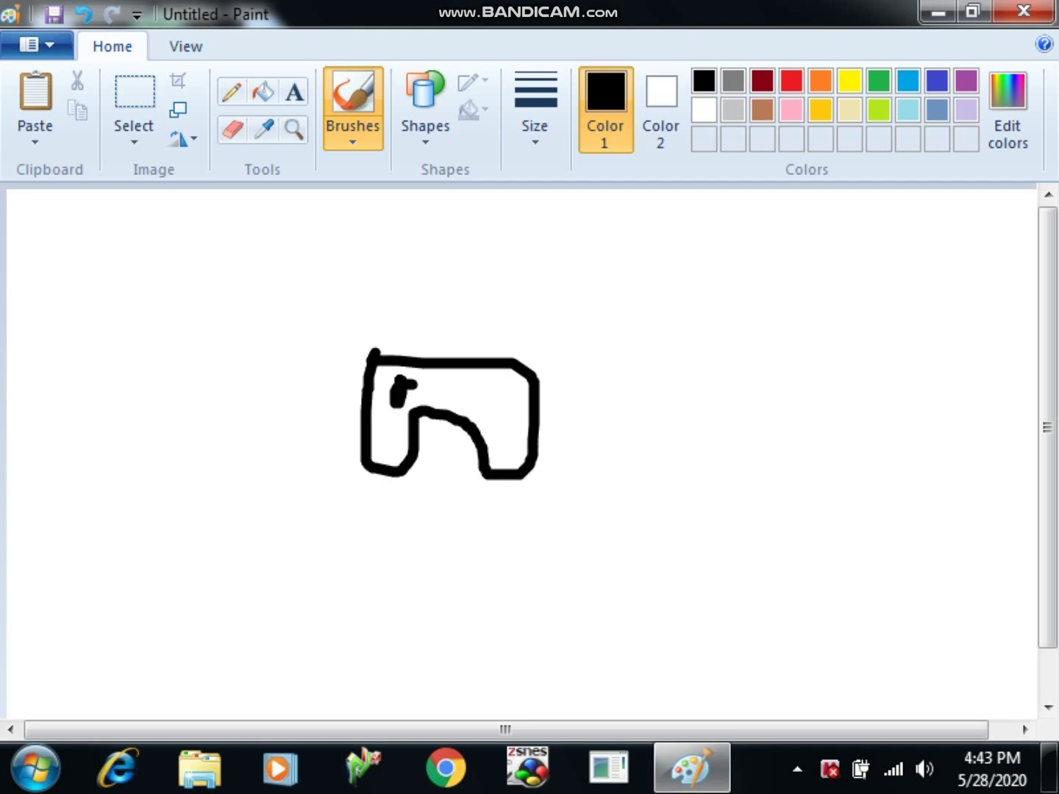
mouse_move(500, 392)
left_mouse_down()
mouse_move(487, 397)
mouse_move(497, 381)
left_mouse_up()
Dot red, light blue, yellow and green buttons, then go back to black
left_click(792, 80)
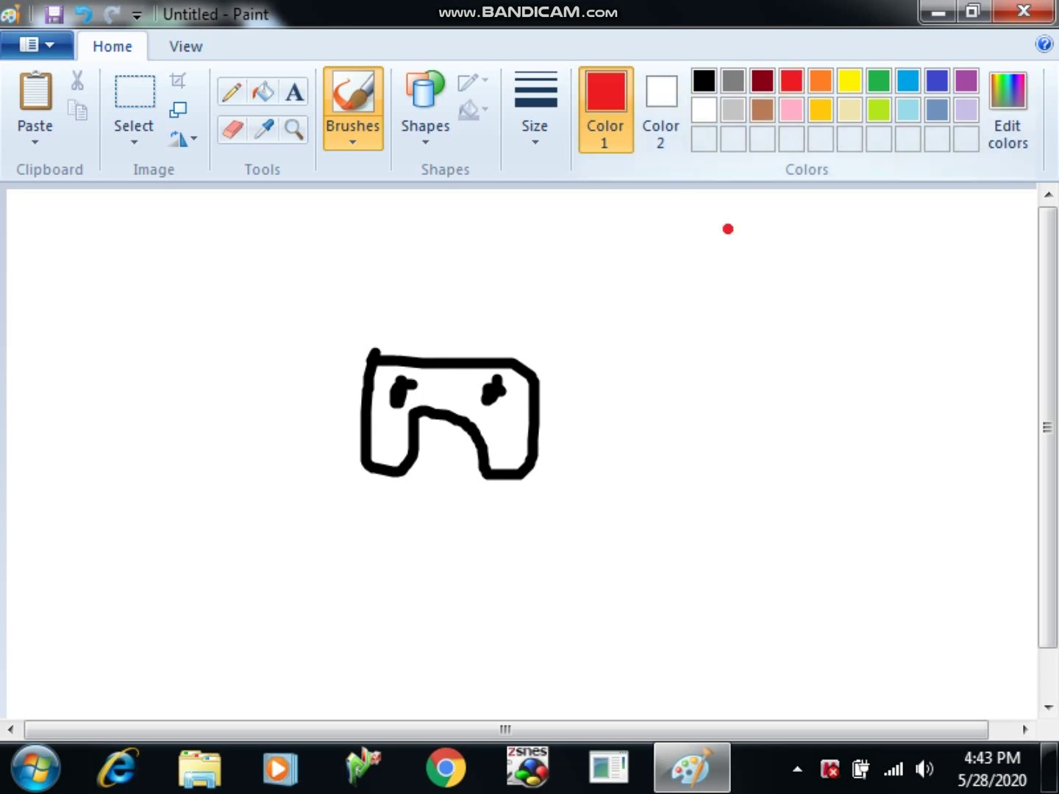
left_click(518, 415)
left_click(907, 80)
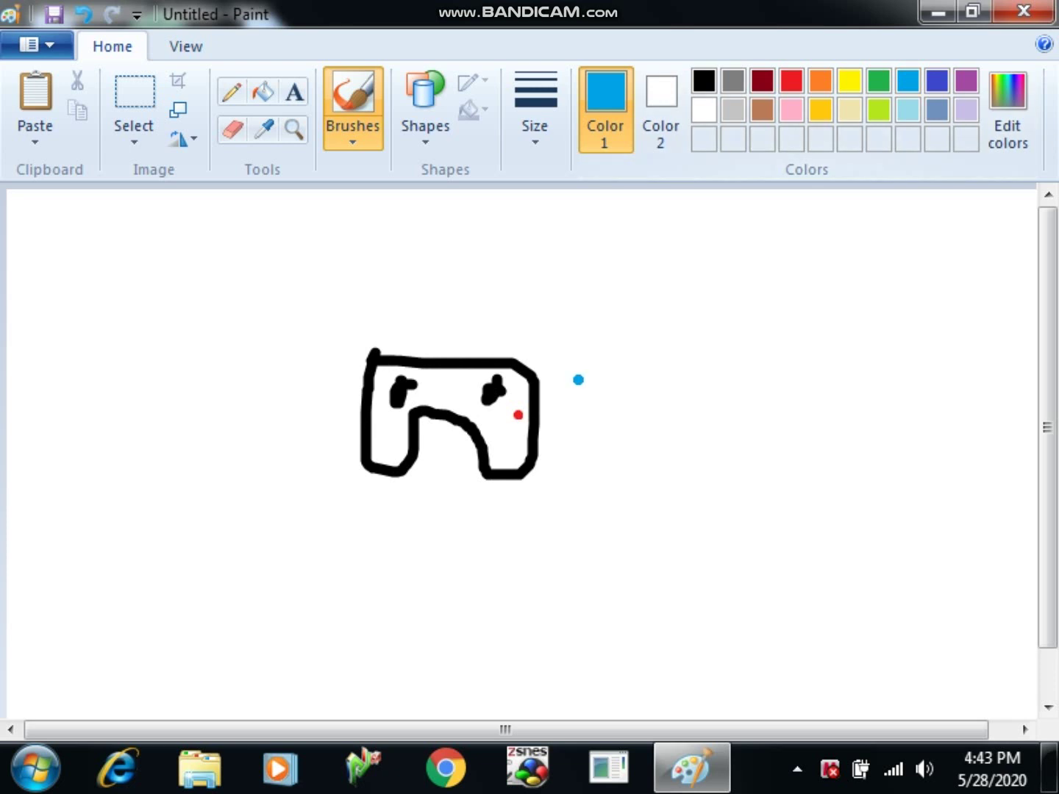
left_click(505, 425)
left_click(849, 80)
left_click(518, 426)
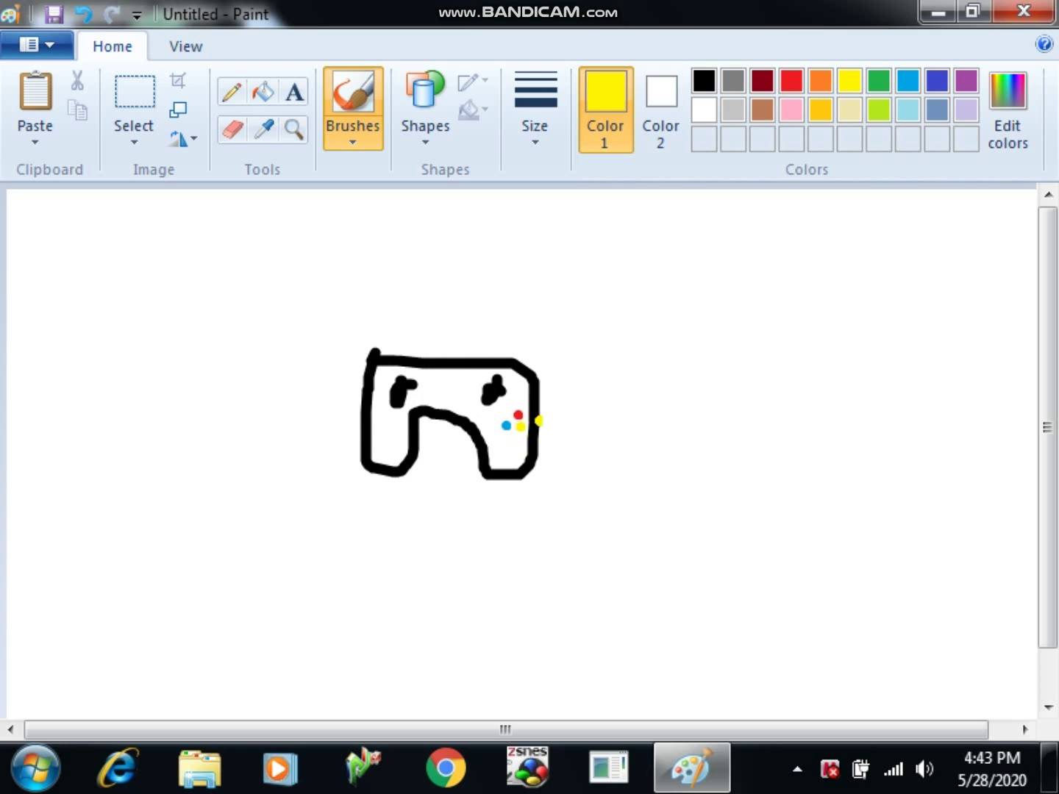
left_click(879, 80)
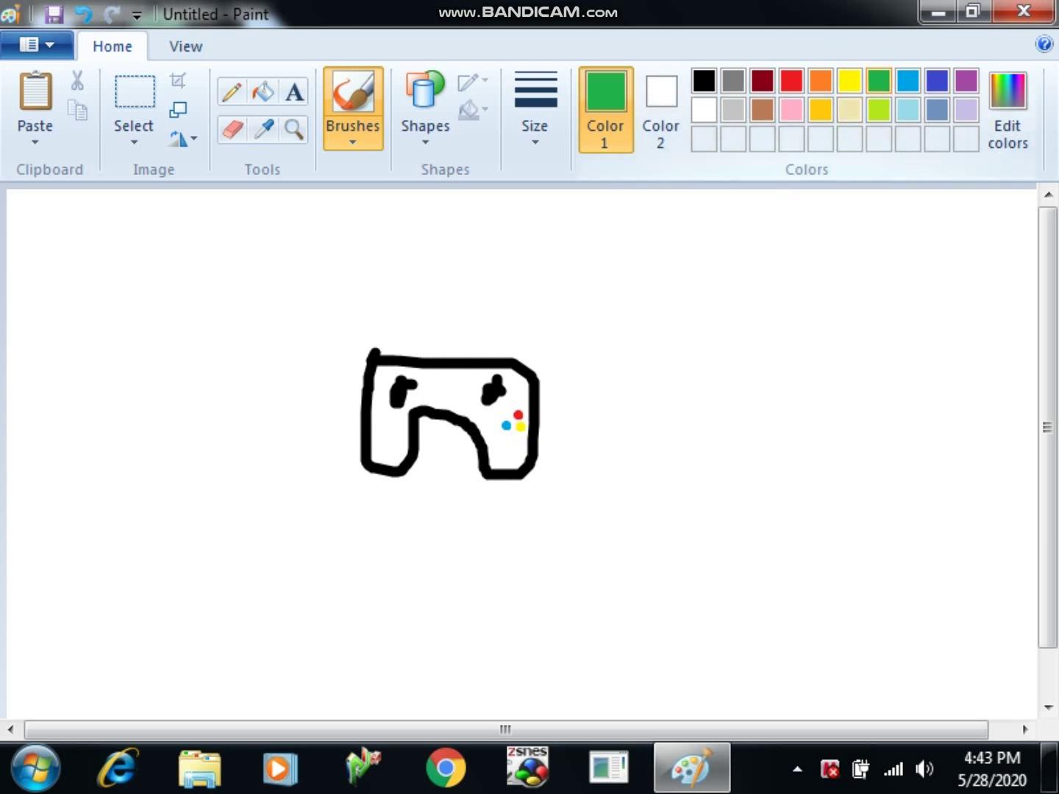
left_click(513, 438)
left_click(703, 80)
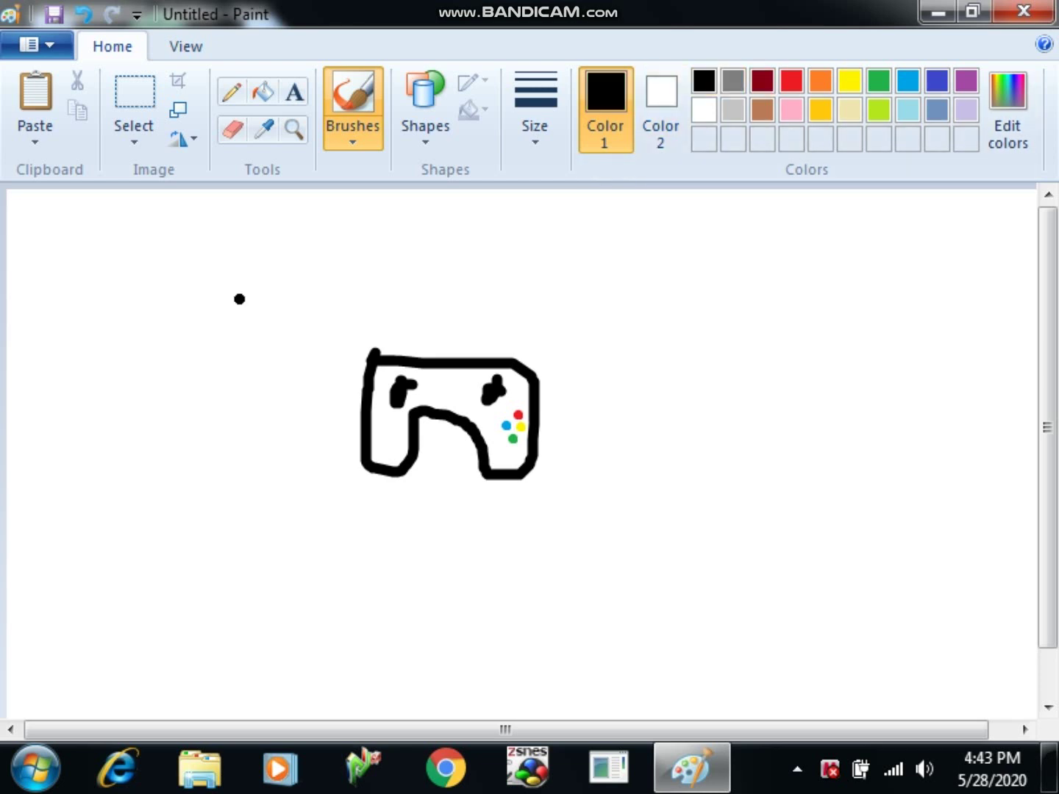
Add a black arm stroke left of the controller, then select and delete the whole doodle
mouse_move(256, 331)
left_mouse_down()
mouse_move(308, 373)
mouse_move(409, 414)
mouse_move(385, 431)
mouse_move(405, 453)
left_mouse_up()
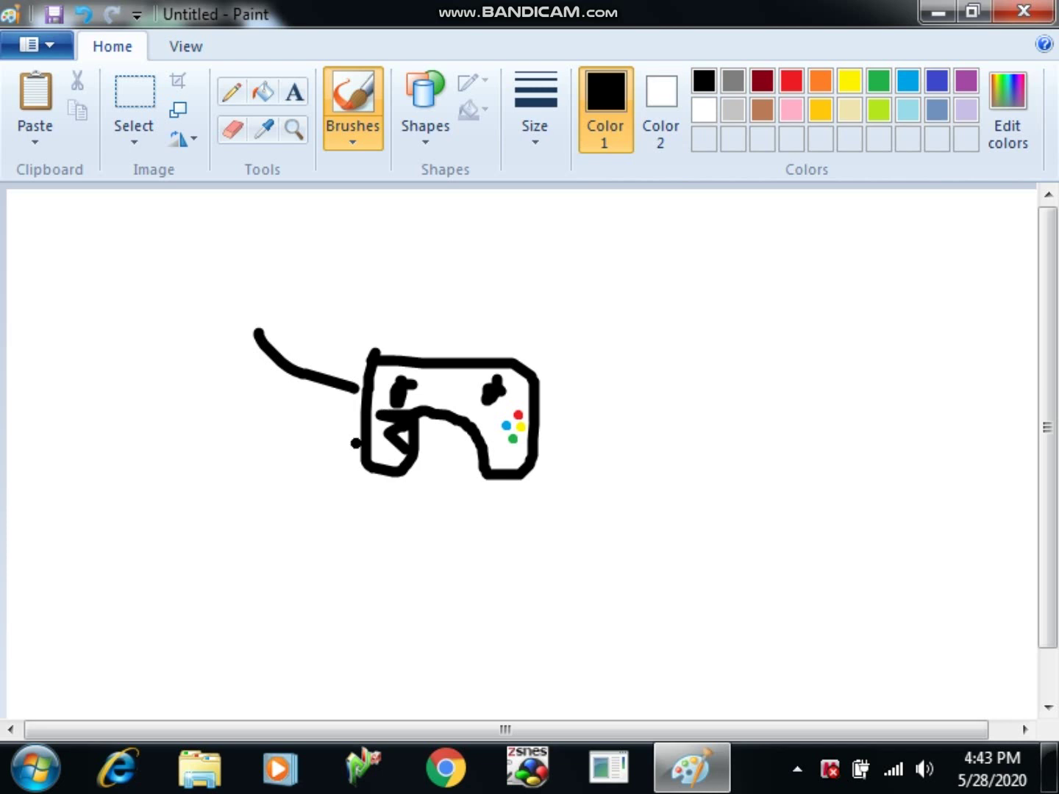
left_click_drag(354, 390, 228, 376)
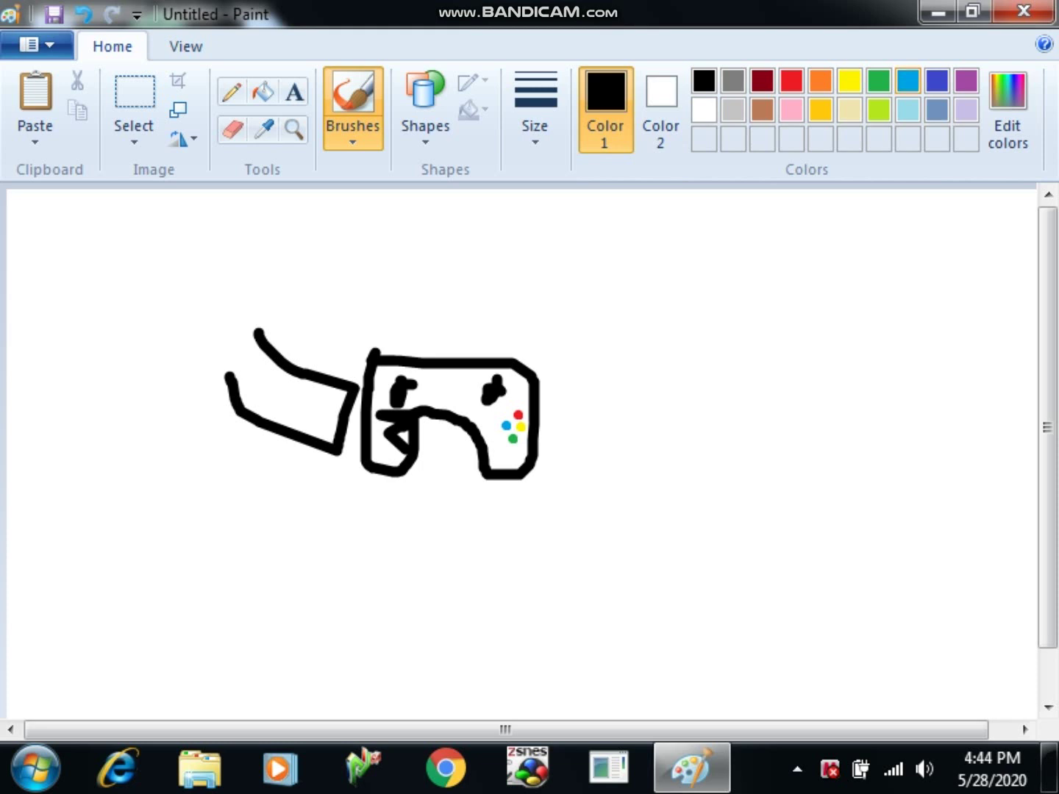
left_click(133, 93)
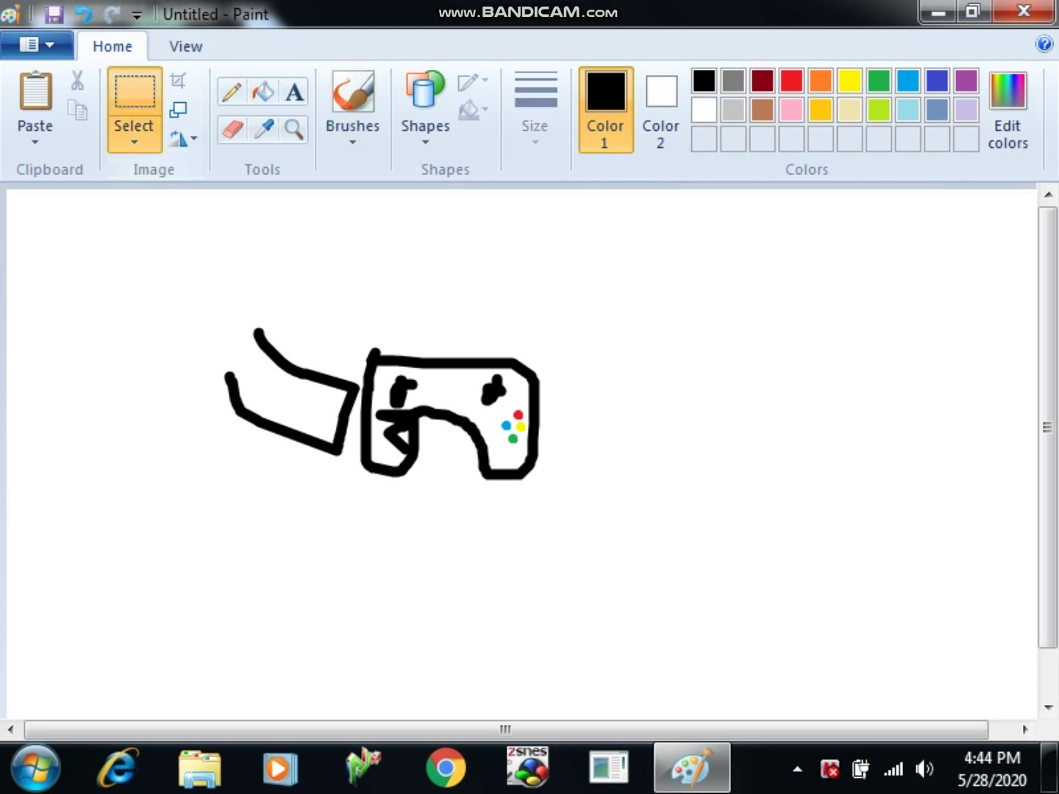
left_click_drag(168, 222, 753, 637)
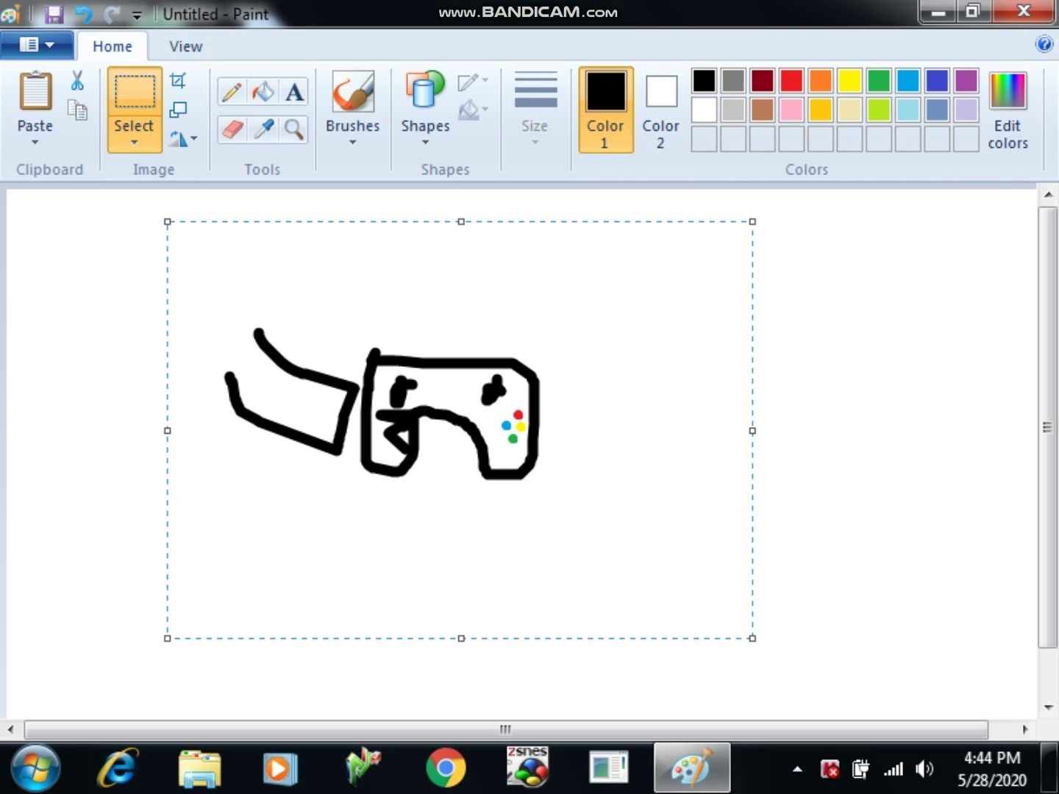
right_click(541, 190)
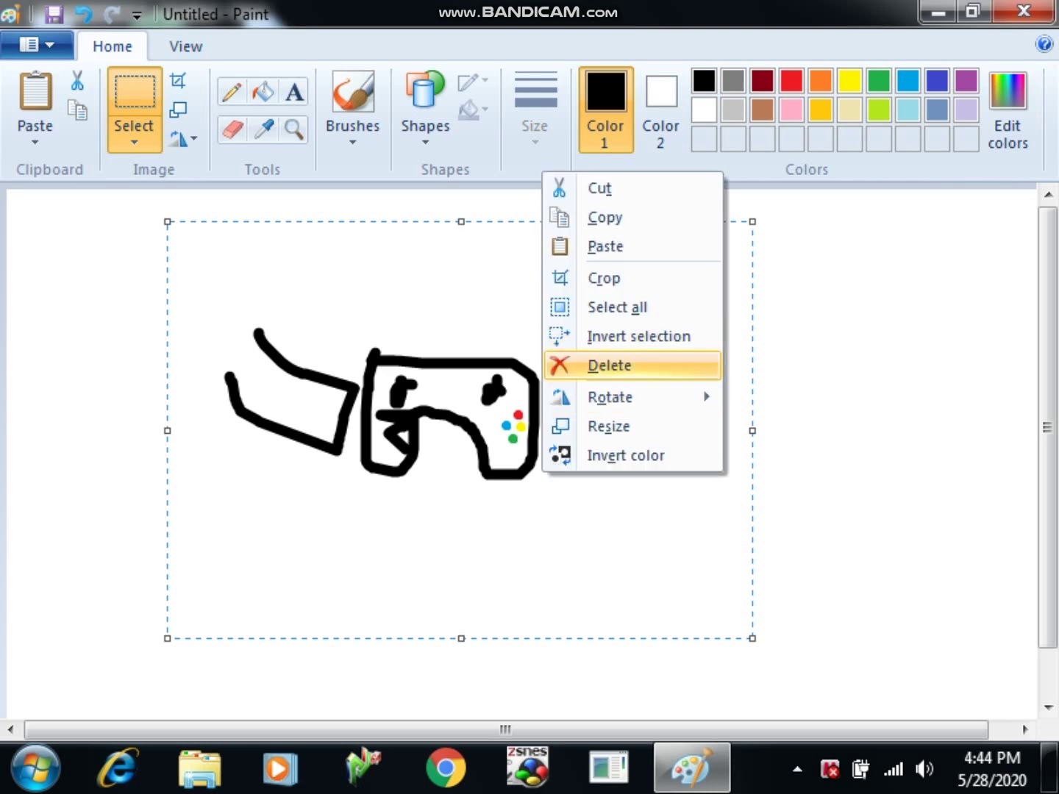
left_click(608, 365)
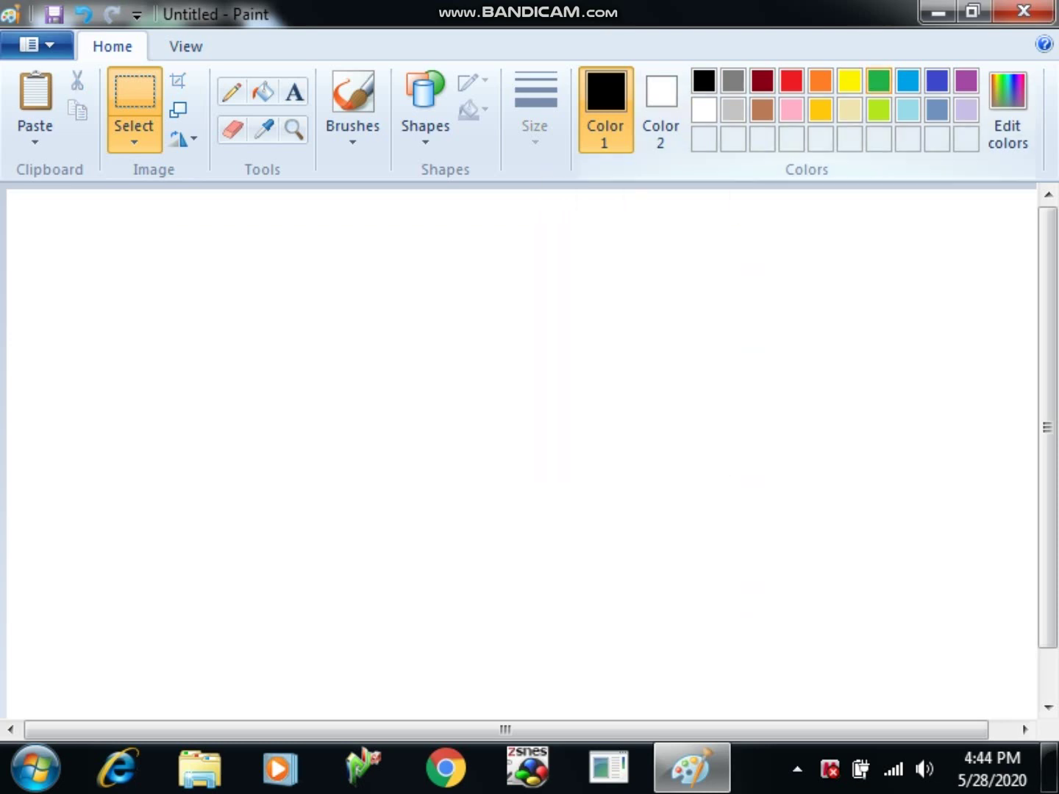
left_click(878, 80)
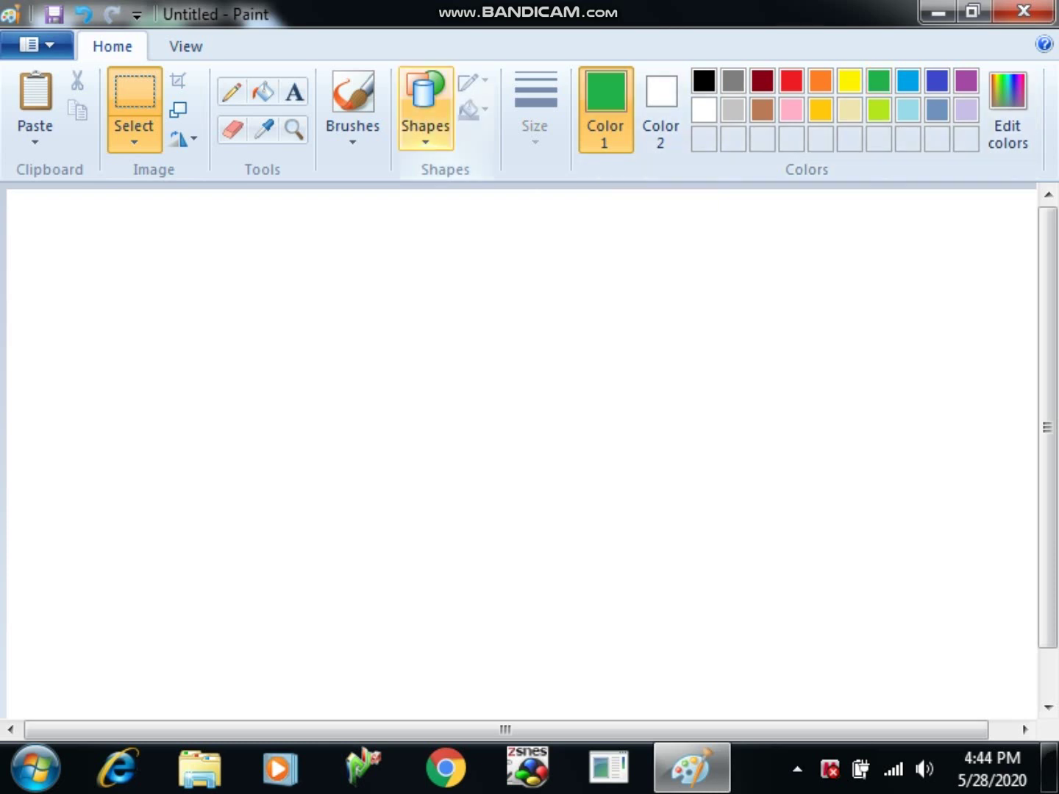
Draw a large oval near the page centre and fill it green
left_click(426, 107)
left_click_drag(381, 275, 726, 584)
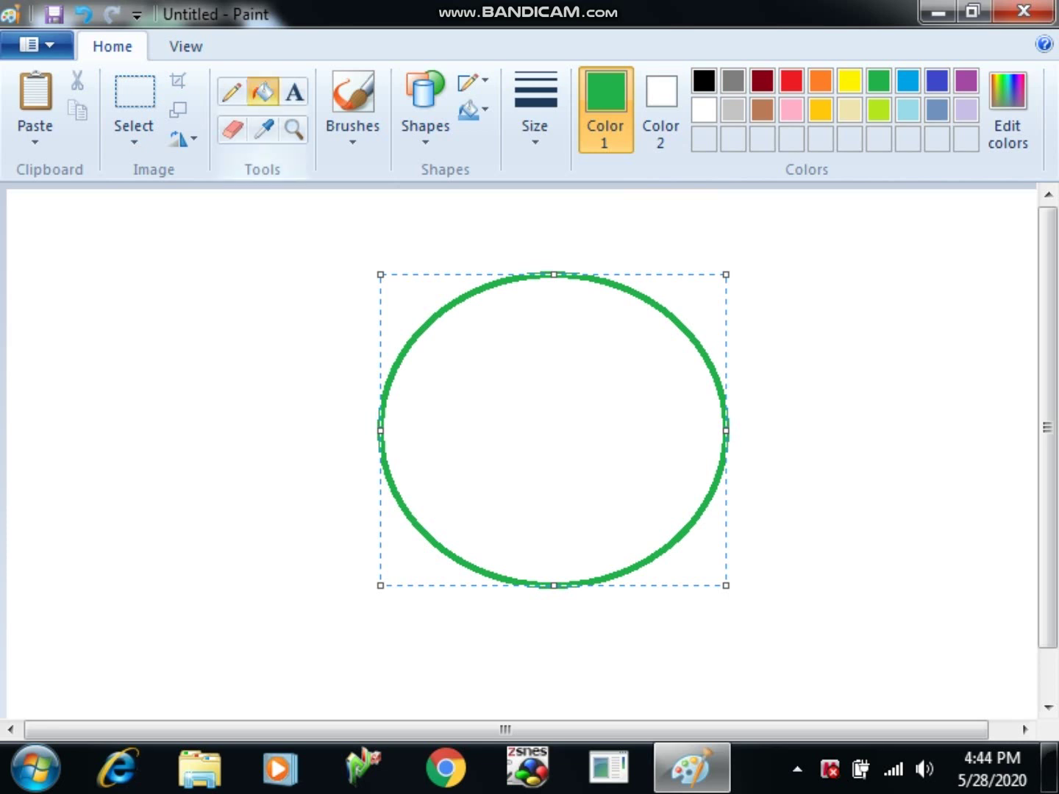
left_click(264, 91)
left_click(552, 429)
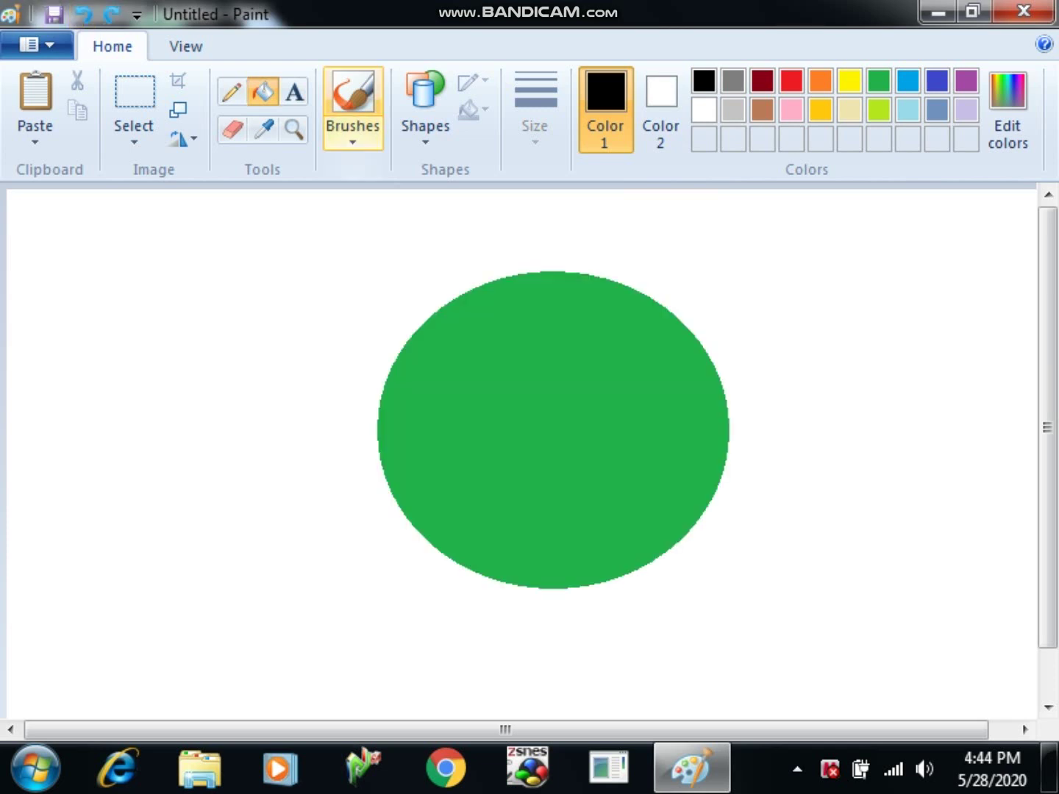
Draw a white U-shaped letter on the circle, then close Paint without saving
mouse_move(491, 386)
left_mouse_down()
mouse_move(485, 472)
mouse_move(551, 370)
mouse_move(552, 341)
left_mouse_up()
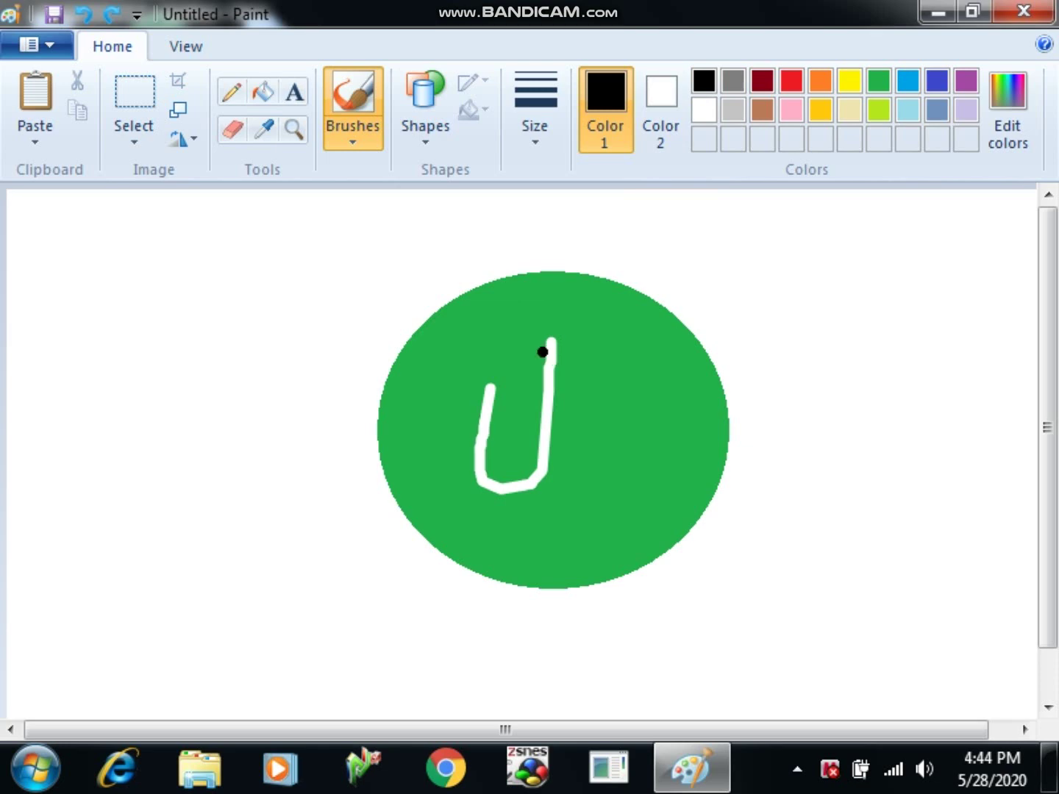
key("alt+F4")
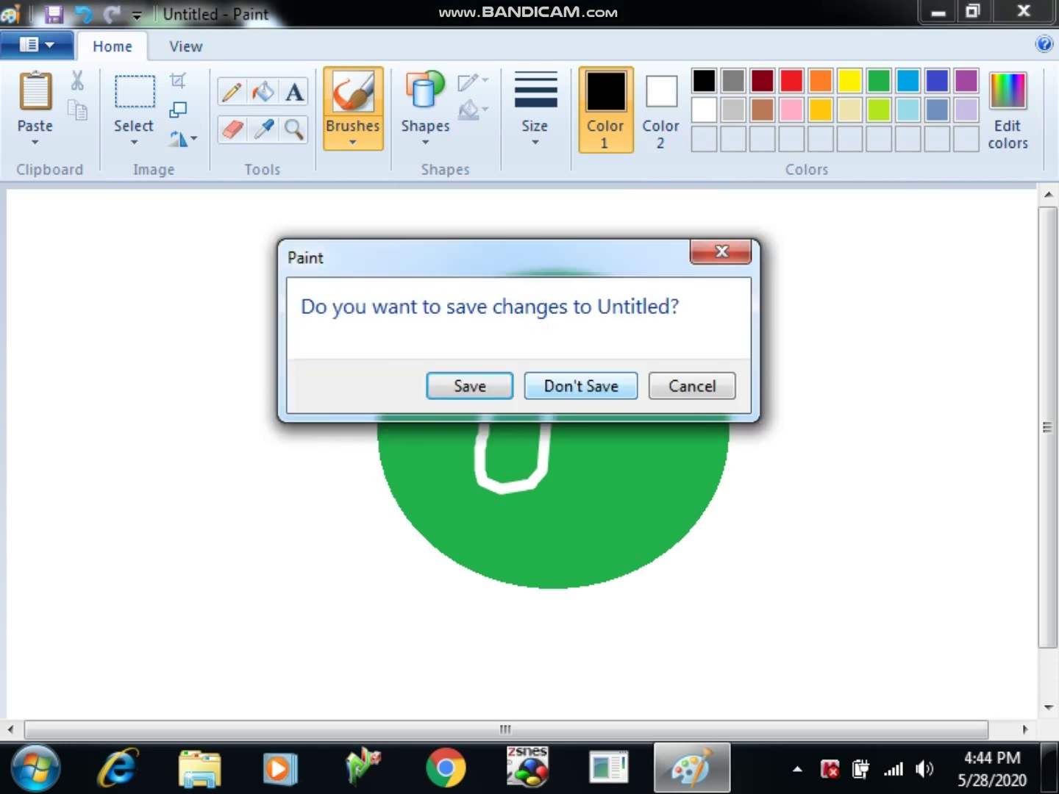
left_click(579, 386)
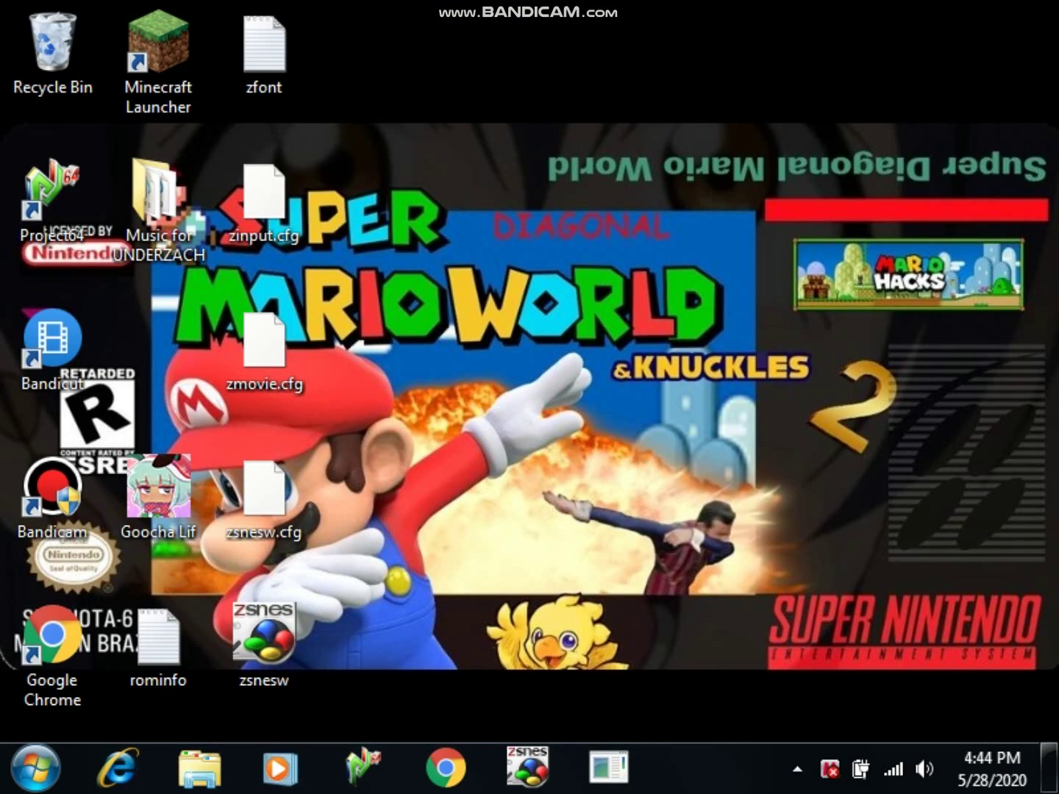